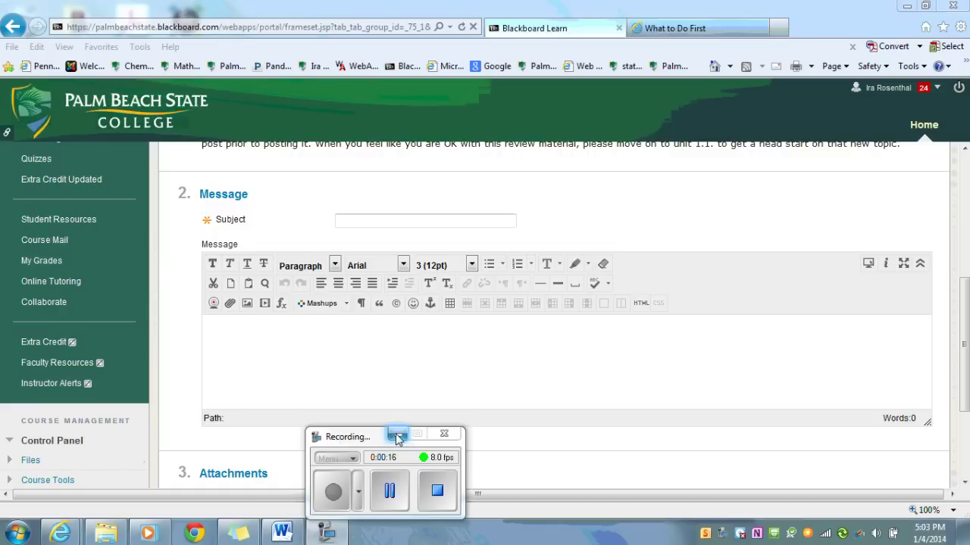
Write "Here is how I solved question #3" in the message body and open the math equation editor
{"action": "left_click", "coordinate": [399, 438]}
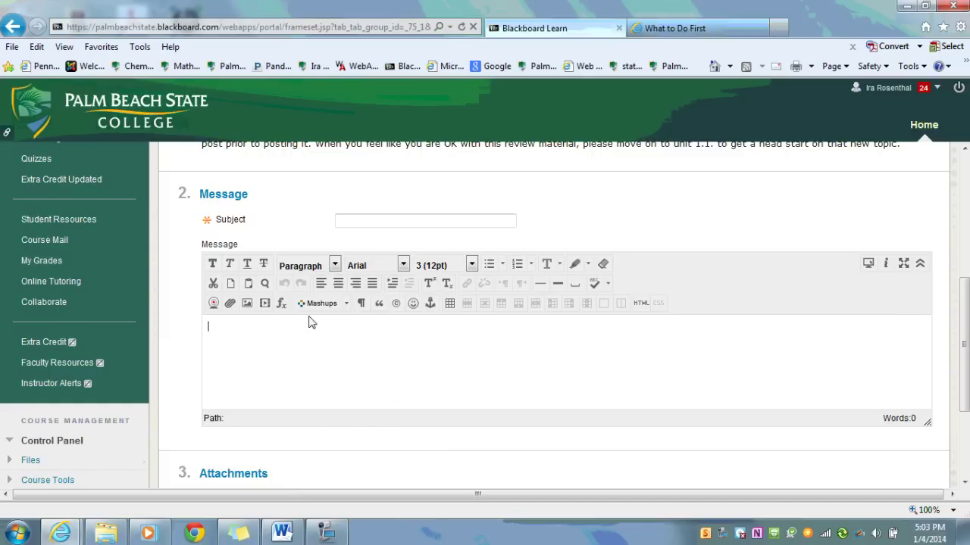
{"action": "type", "text": "Here is how I sol"}
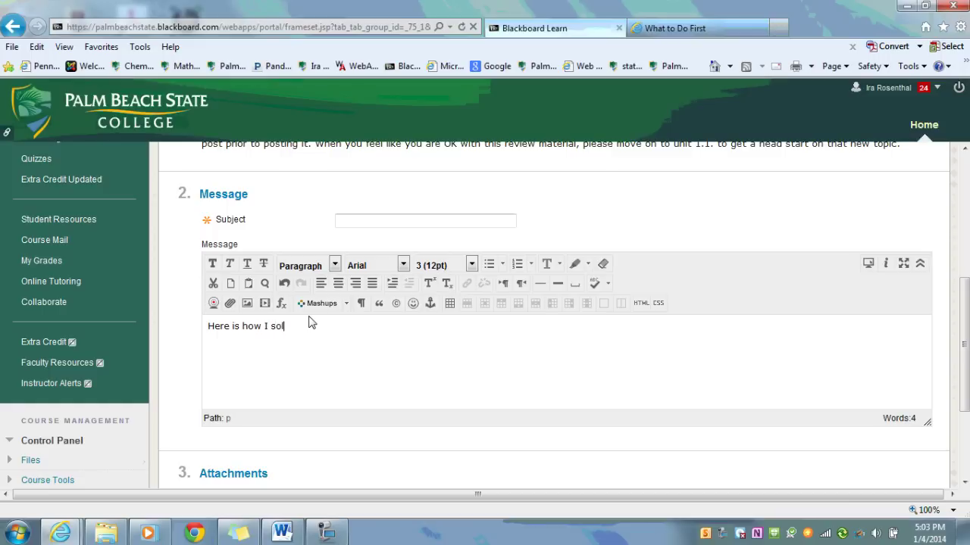
{"action": "type", "text": "ved question #3"}
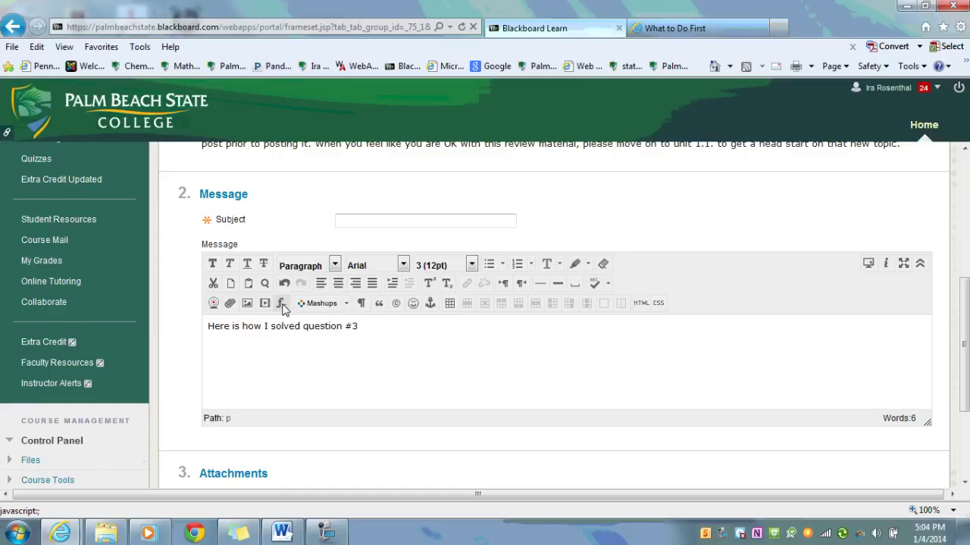
{"action": "left_click", "coordinate": [282, 305]}
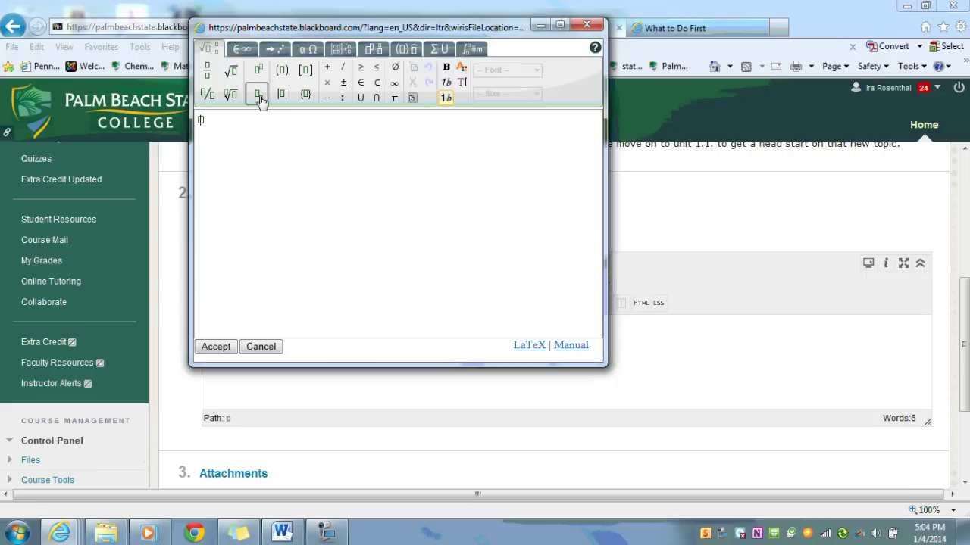
{"action": "left_click", "coordinate": [239, 51]}
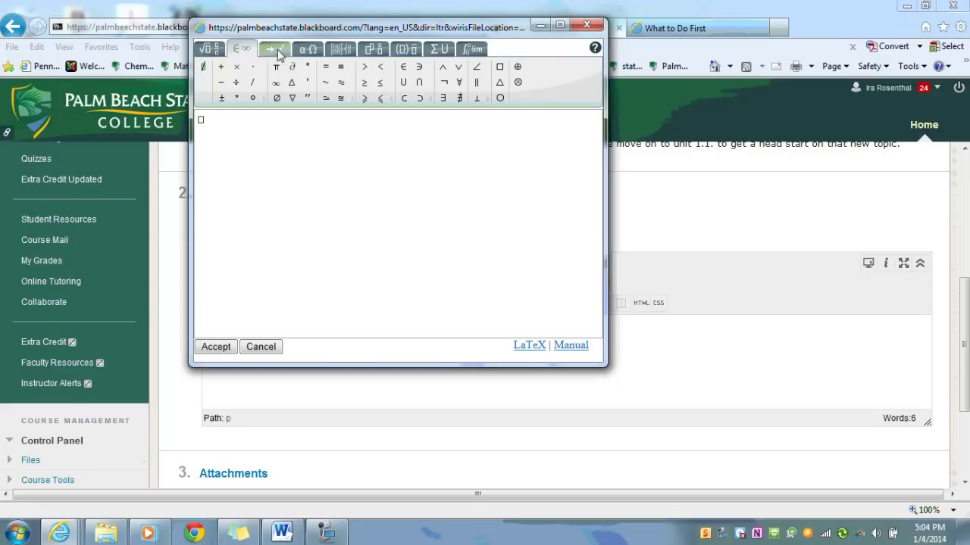
{"action": "left_click", "coordinate": [279, 51]}
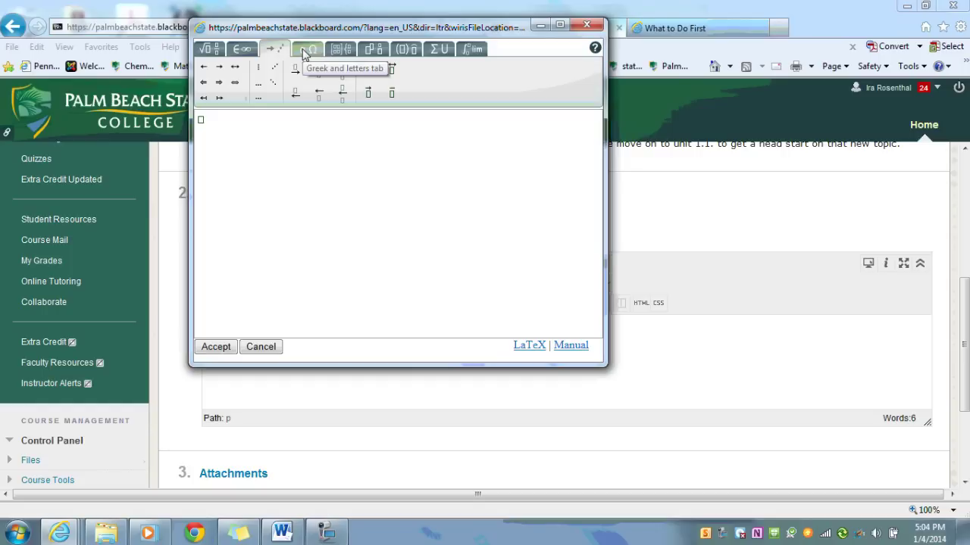
{"action": "left_click", "coordinate": [308, 50]}
{"action": "left_click", "coordinate": [339, 50]}
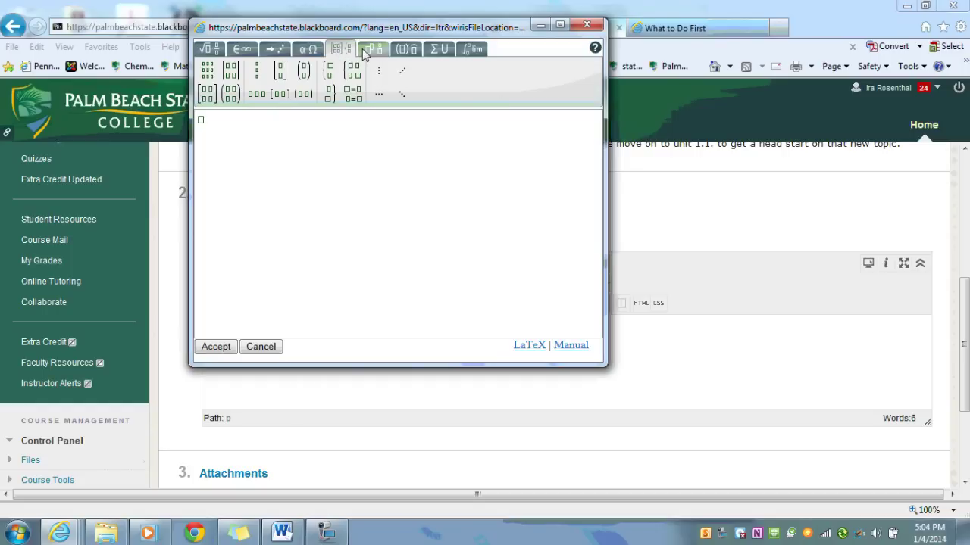
{"action": "left_click", "coordinate": [371, 52]}
Begin the first line of the equation with f(x)=
{"action": "left_click", "coordinate": [209, 49]}
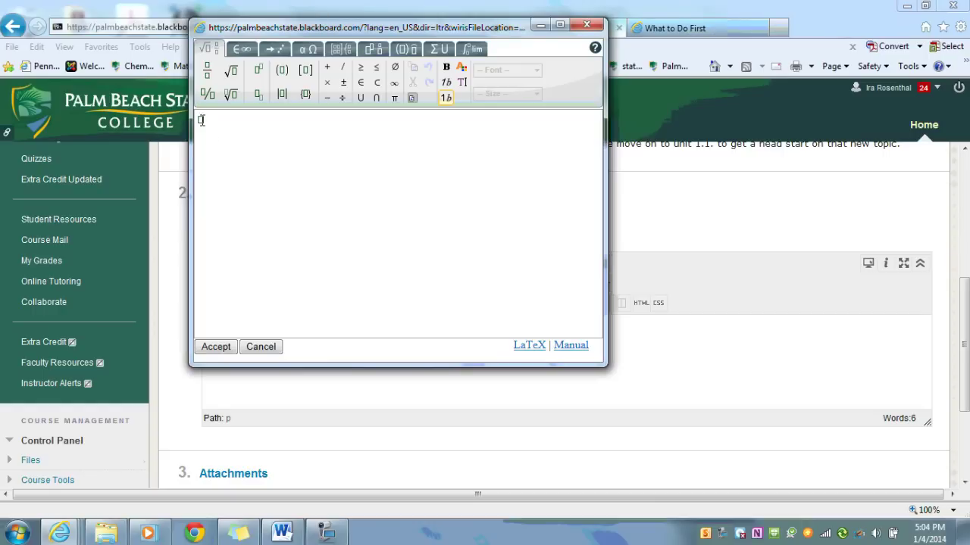
{"action": "type", "text": "f(x)="}
{"action": "left_click", "coordinate": [260, 72]}
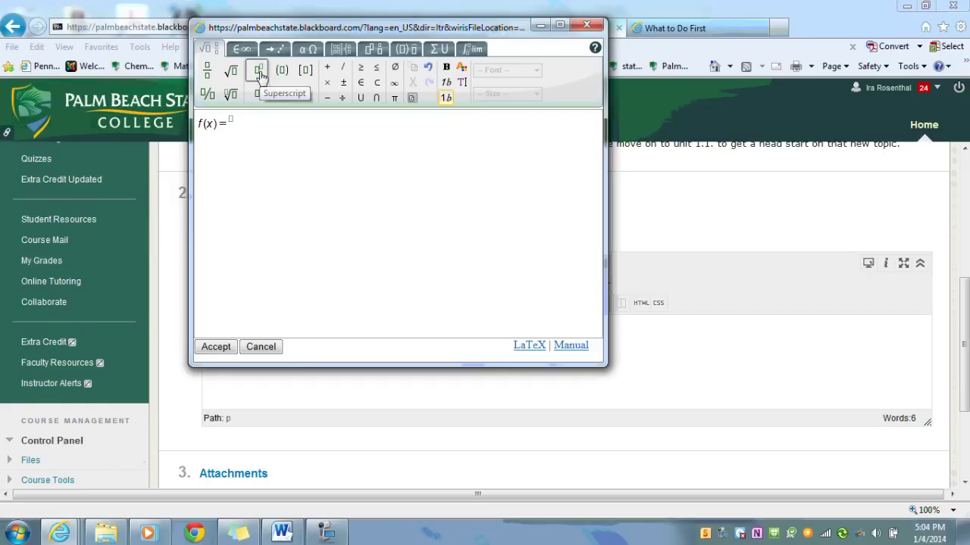
{"action": "type", "text": "x"}
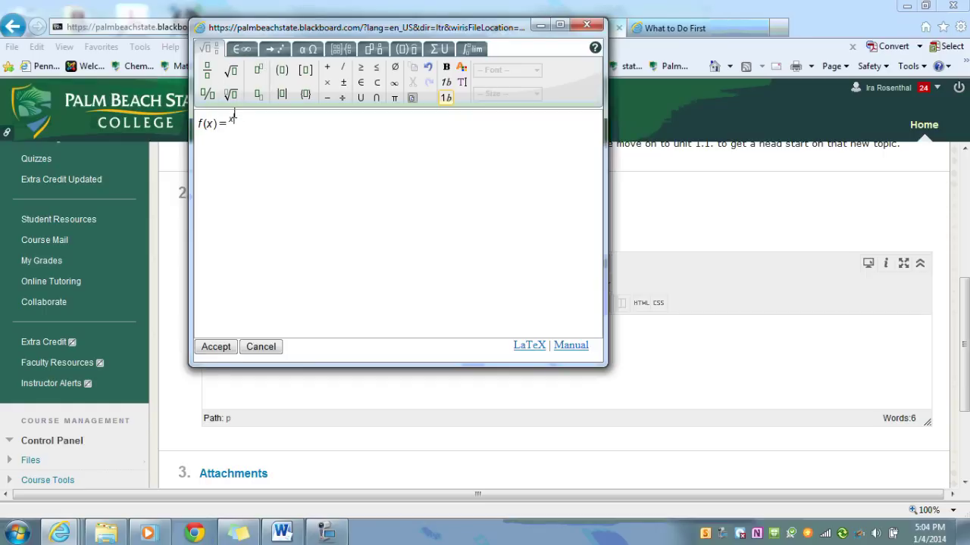
{"action": "key", "text": "BackSpace"}
{"action": "key", "text": "shift+Left"}
{"action": "key", "text": "BackSpace"}
Complete the right-hand side of the first equation as x²+5, with the 2 as a superscript
{"action": "type", "text": "x"}
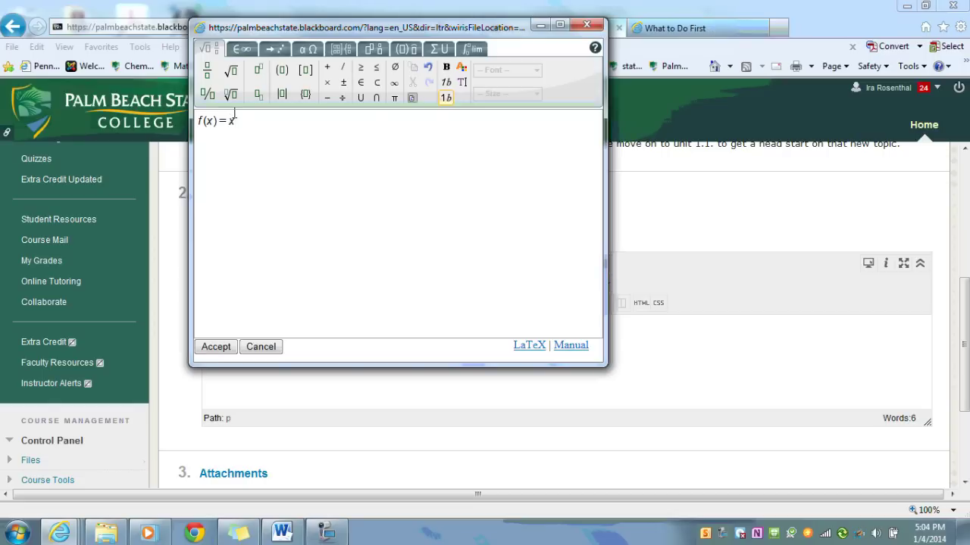
{"action": "left_click", "coordinate": [259, 71]}
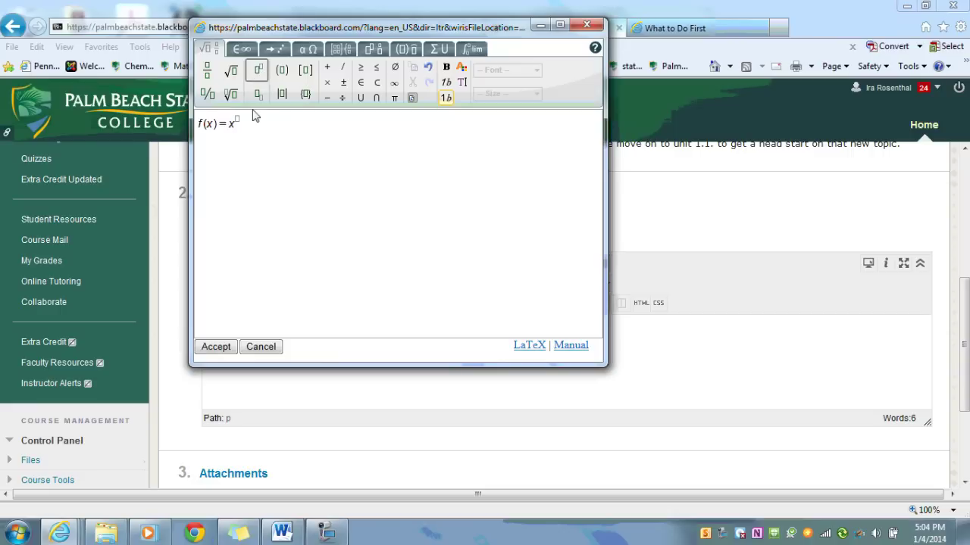
{"action": "type", "text": "2"}
{"action": "key", "text": "Right"}
{"action": "type", "text": "+5"}
Write a second function f(x)= below, as a fraction with x³+y⁴ over x²
{"action": "key", "text": "Return"}
{"action": "type", "text": "f(x)="}
{"action": "left_click", "coordinate": [208, 72]}
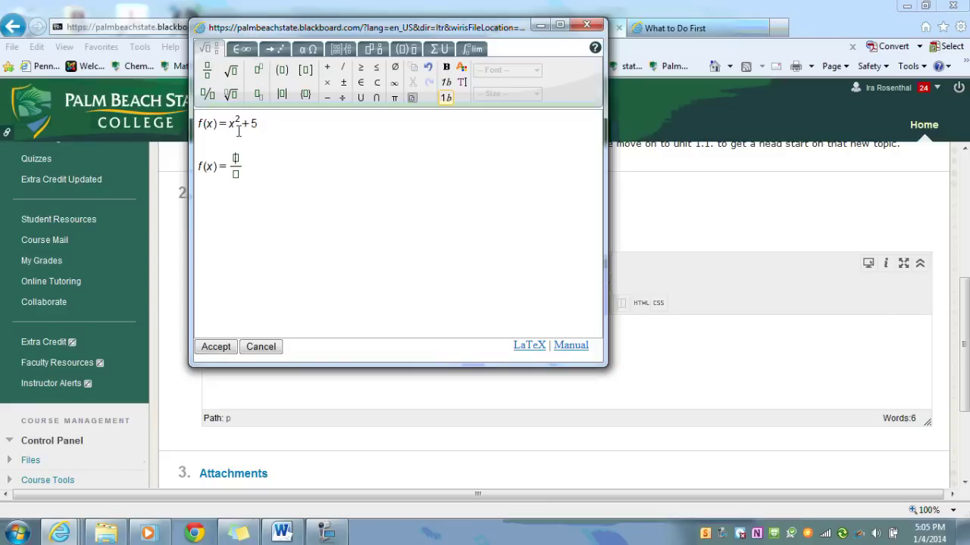
{"action": "type", "text": "x"}
{"action": "key", "text": "shift+6"}
{"action": "type", "text": "3+y^4"}
{"action": "left_click", "coordinate": [250, 176]}
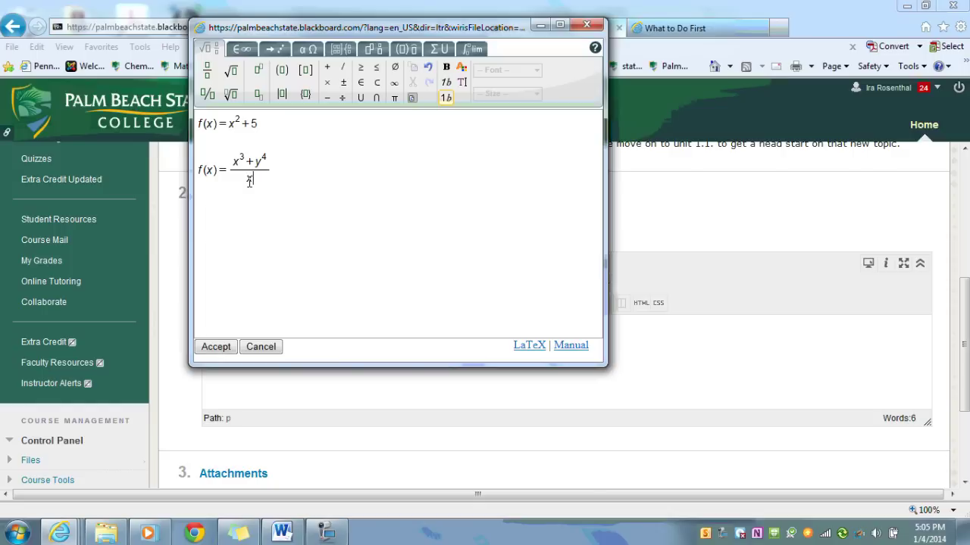
{"action": "type", "text": "x^42"}
Append a square root of x and a cube root of x+y after the fraction
{"action": "left_click", "coordinate": [288, 169]}
{"action": "left_click", "coordinate": [234, 72]}
{"action": "type", "text": "x"}
{"action": "left_click", "coordinate": [232, 98]}
{"action": "type", "text": "3"}
{"action": "key", "text": "Right"}
{"action": "type", "text": "x+y"}
Add the product x·y on a new line below the fraction equation, using the centered dot symbol
{"action": "key", "text": "Return"}
{"action": "key", "text": "Return"}
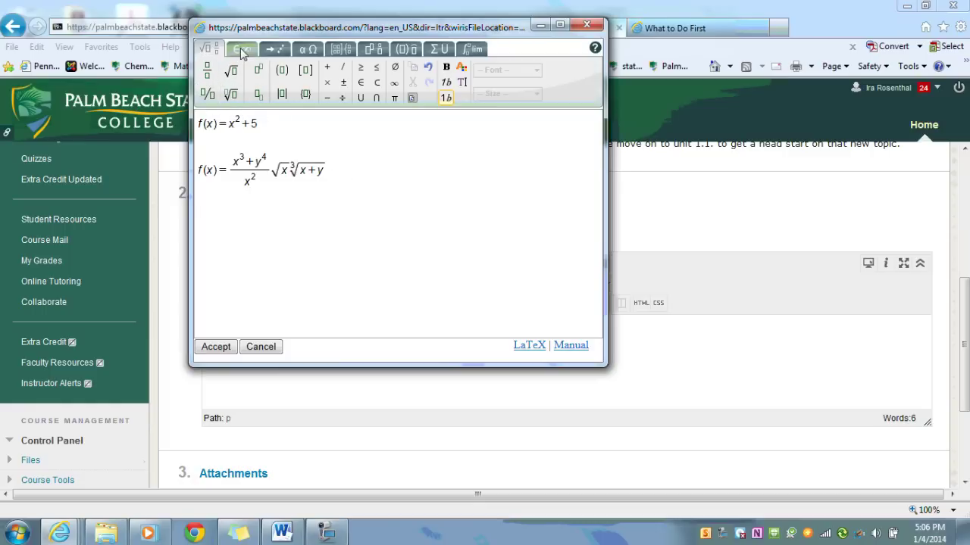
{"action": "left_click", "coordinate": [241, 48]}
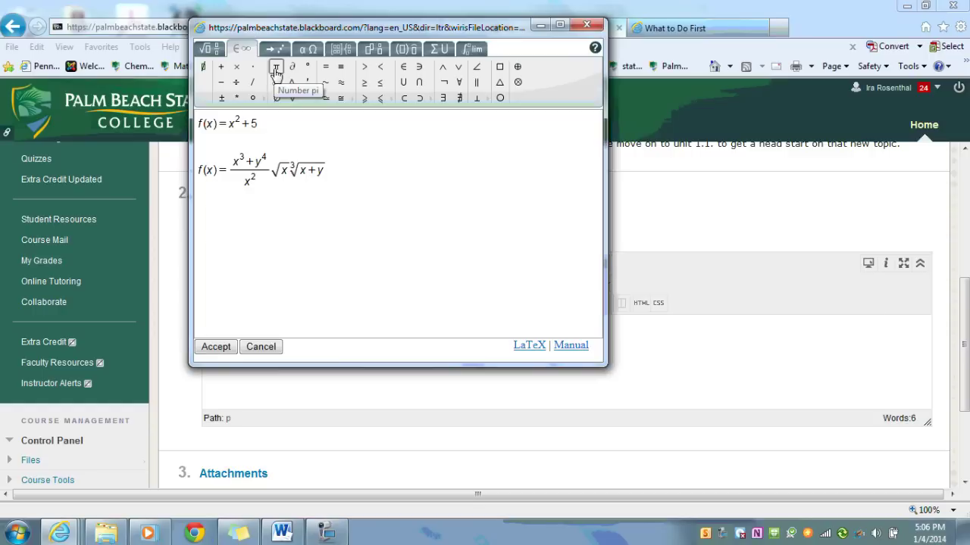
{"action": "left_click", "coordinate": [340, 169]}
{"action": "key", "text": "Return"}
{"action": "type", "text": "x"}
{"action": "left_click", "coordinate": [254, 66]}
{"action": "type", "text": "y"}
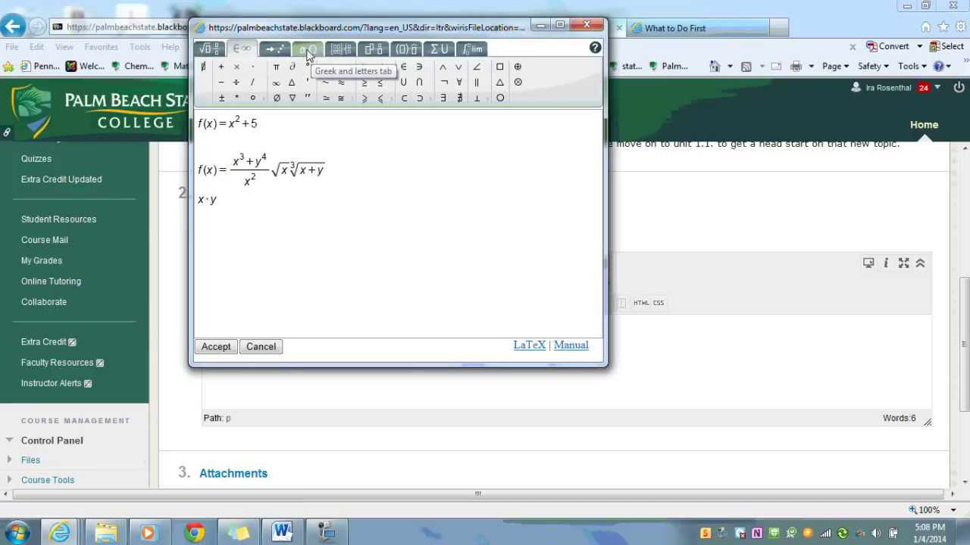
Insert the Greek letters θ and π on a line below x·y
{"action": "left_click", "coordinate": [307, 51]}
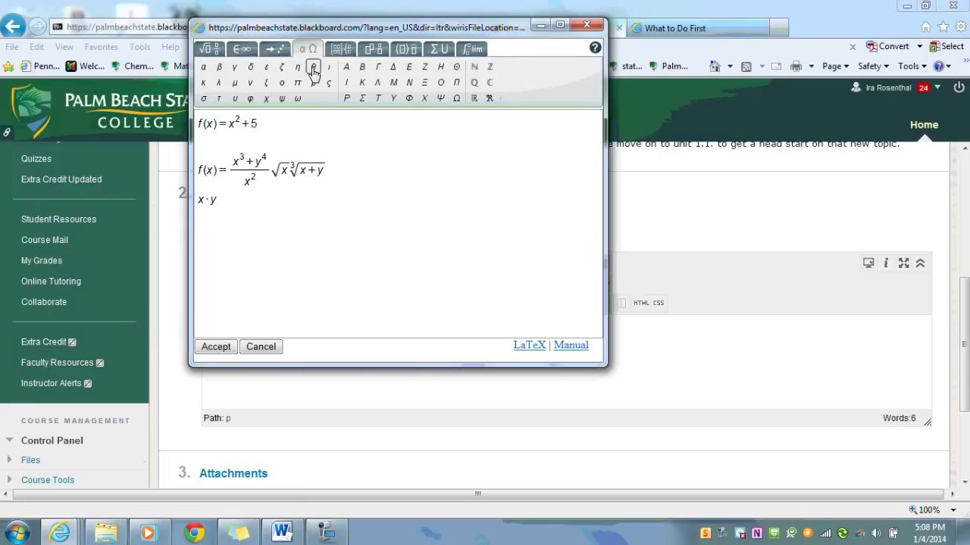
{"action": "left_click", "coordinate": [313, 69]}
{"action": "left_click", "coordinate": [298, 85]}
{"action": "left_click", "coordinate": [342, 51]}
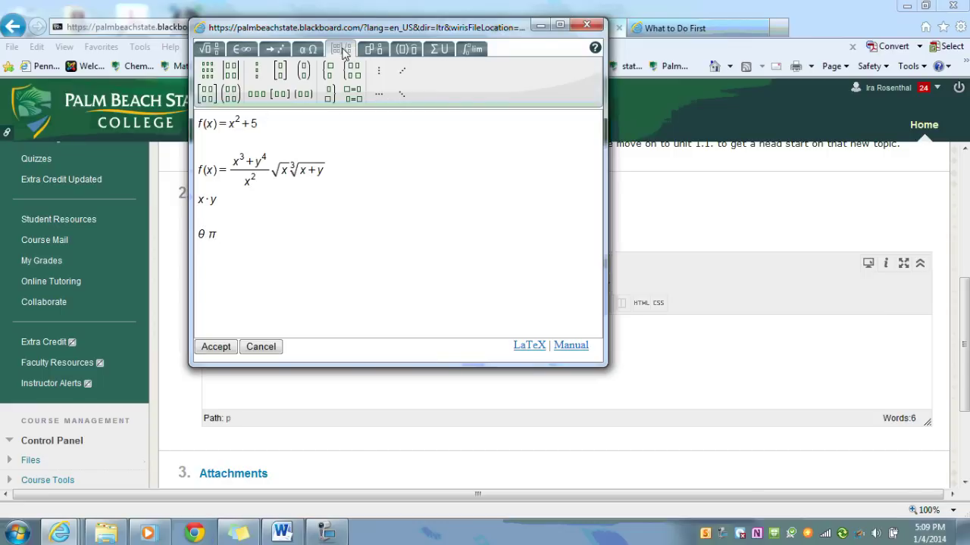
{"action": "left_click", "coordinate": [378, 51]}
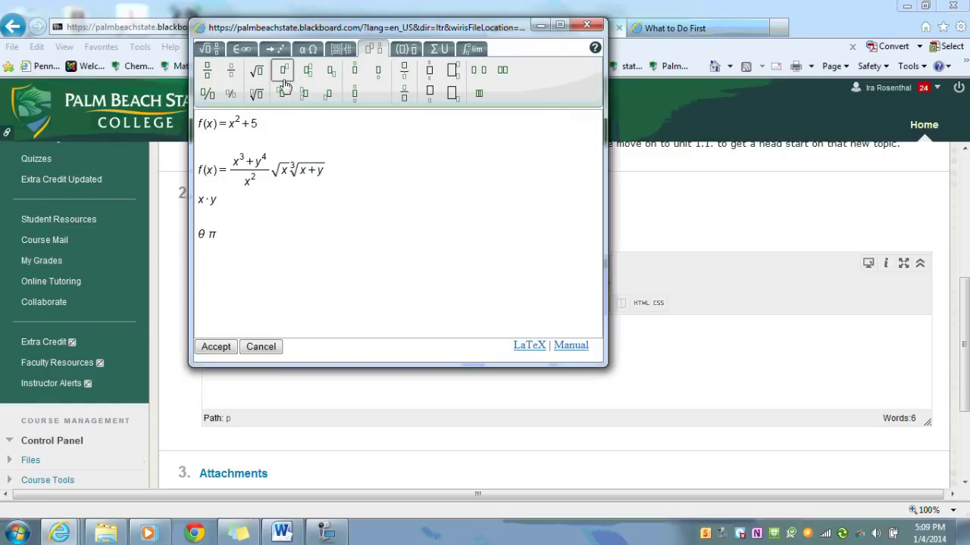
{"action": "left_click", "coordinate": [404, 50]}
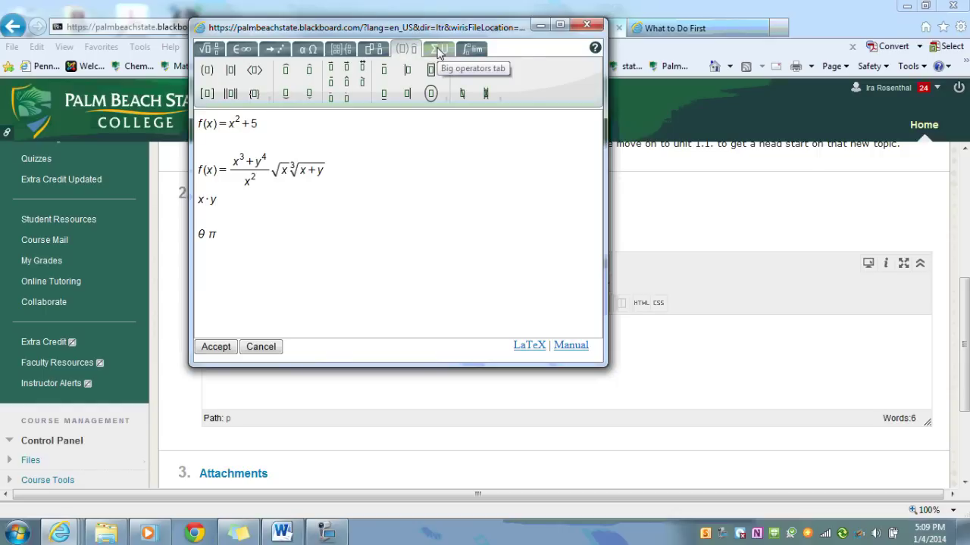
Insert a summation sign below the Greek letters with lower limit i=1 and upper limit ∞
{"action": "left_click", "coordinate": [438, 51]}
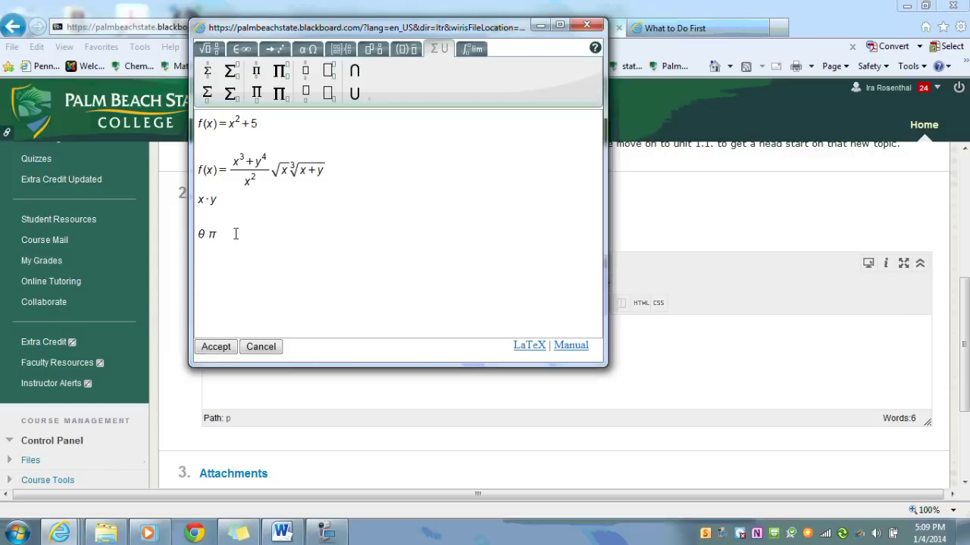
{"action": "left_click", "coordinate": [231, 72]}
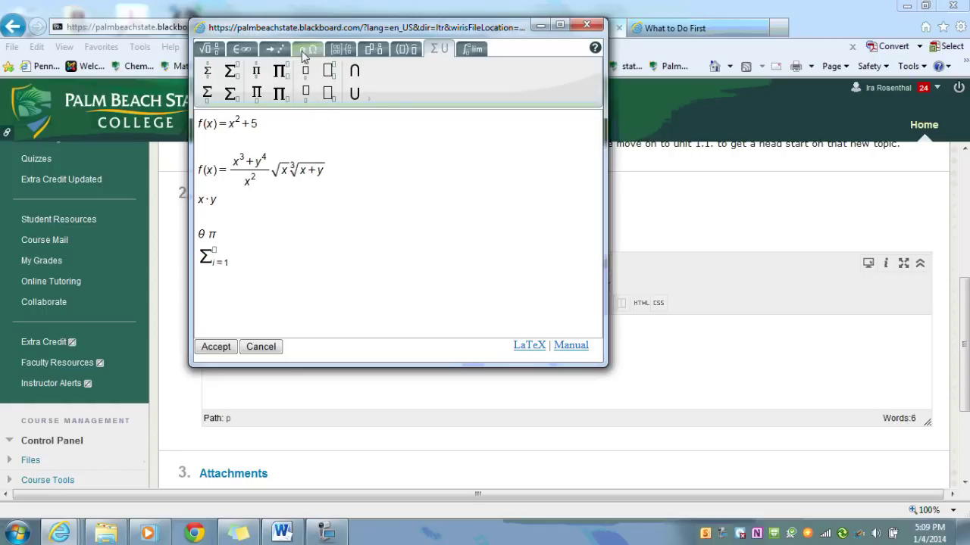
{"action": "left_click", "coordinate": [241, 48]}
{"action": "left_click", "coordinate": [276, 81]}
{"action": "left_click", "coordinate": [250, 257]}
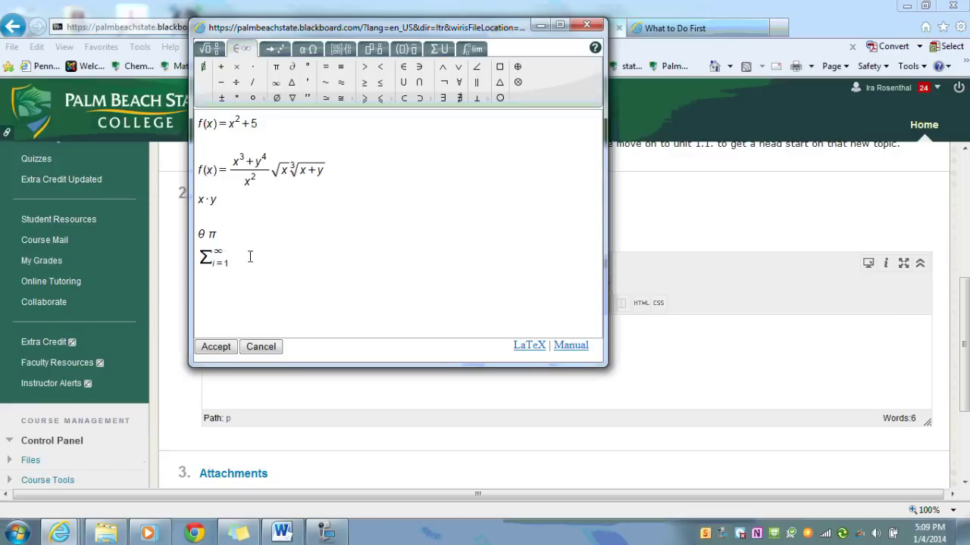
{"action": "type", "text": "fdsadfs"}
{"action": "key", "text": "BackSpace"}
{"action": "key", "text": "BackSpace"}
{"action": "key", "text": "BackSpace"}
{"action": "key", "text": "BackSpace"}
{"action": "key", "text": "BackSpace"}
{"action": "key", "text": "BackSpace"}
{"action": "key", "text": "BackSpace"}
{"action": "key", "text": "Return"}
{"action": "key", "text": "BackSpace"}
Enter (i²−1) as the expression after the summation sign
{"action": "type", "text": "("}
{"action": "type", "text": "-"}
Enclose the fraction x³+y⁴ over x² in the second equation in full-height parentheses
{"action": "left_click_drag", "start_coordinate": [227, 161], "coordinate": [262, 174]}
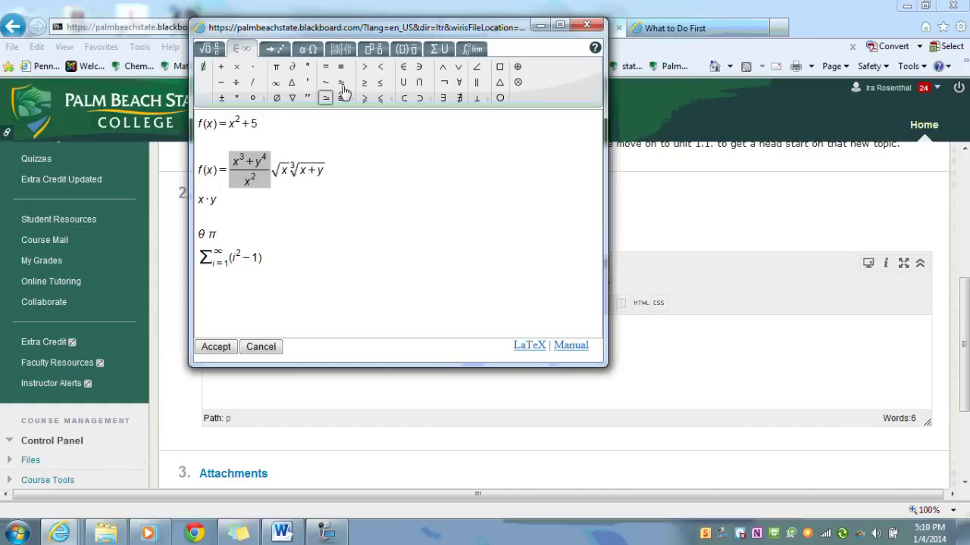
{"action": "left_click", "coordinate": [405, 50]}
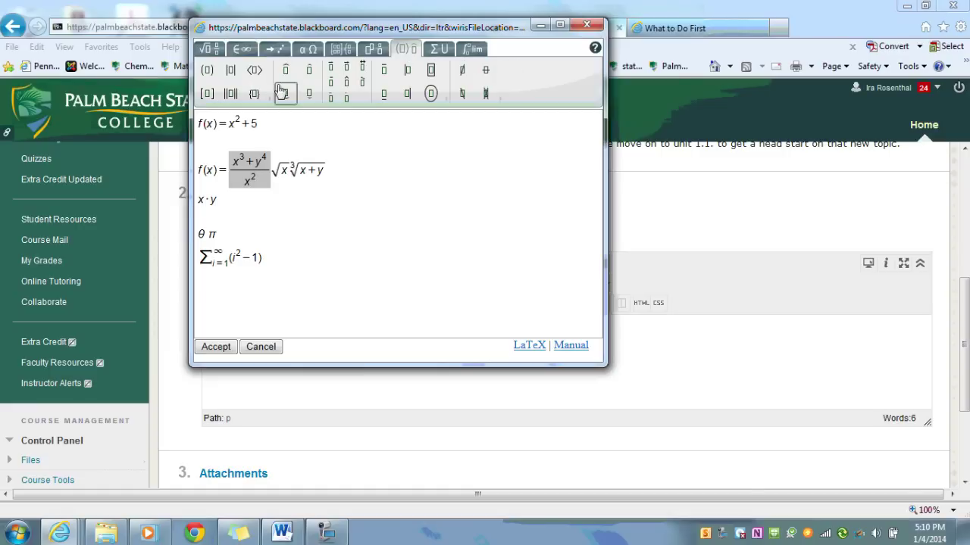
{"action": "left_click", "coordinate": [208, 70]}
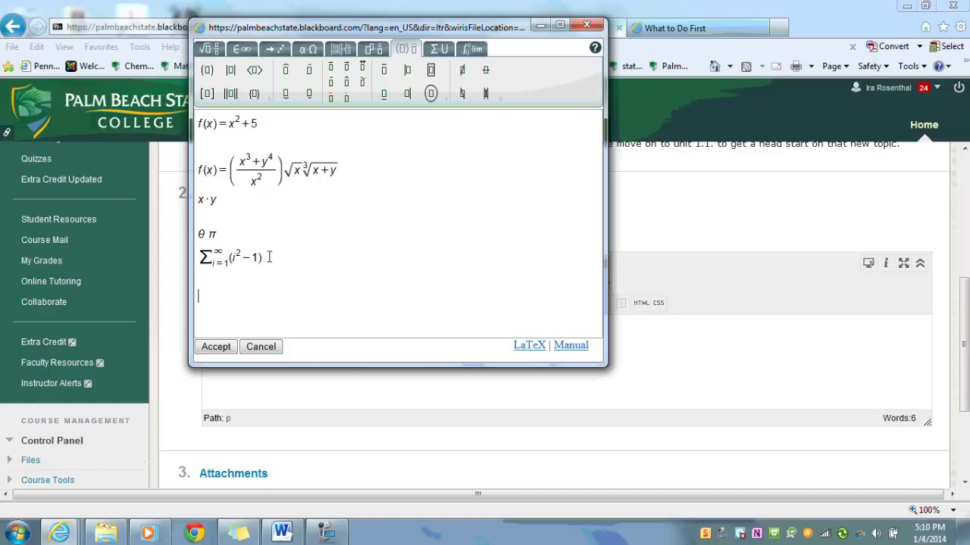
Insert a definite integral on a new line below the summation, with limits from 1 to 5
{"action": "left_click", "coordinate": [476, 52]}
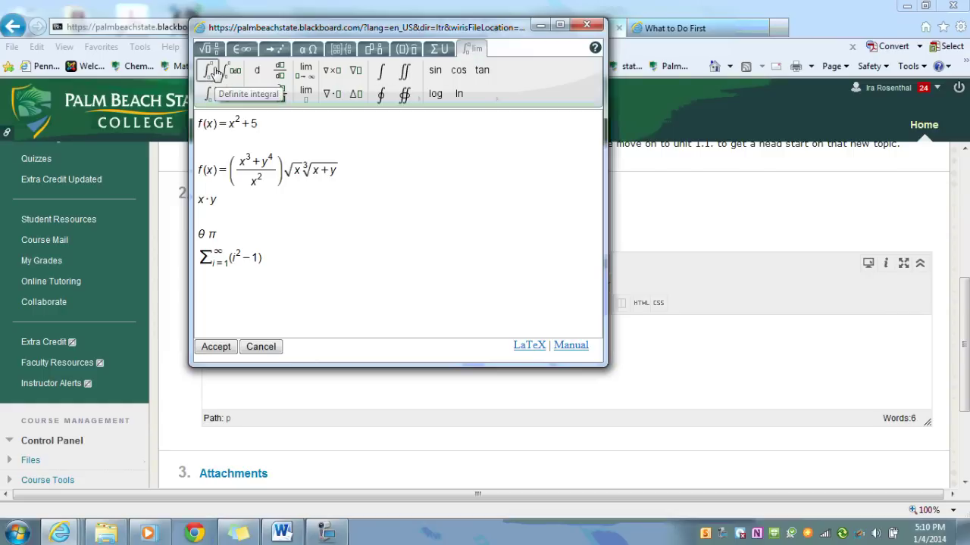
{"action": "key", "text": "Return"}
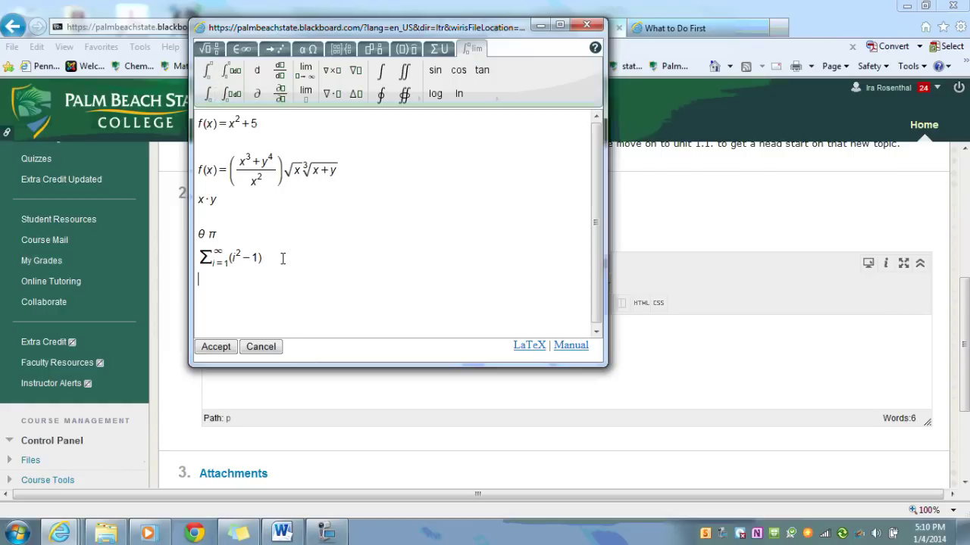
{"action": "left_click", "coordinate": [207, 70]}
{"action": "type", "text": "5"}
Add the fraction dx over x²+1 as the integrand
{"action": "left_click", "coordinate": [208, 49]}
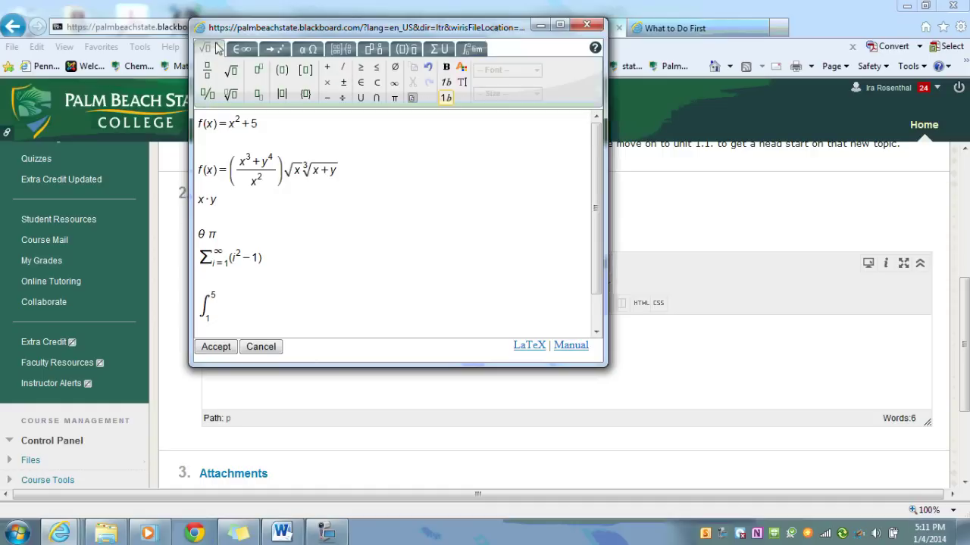
{"action": "left_click", "coordinate": [209, 70]}
{"action": "type", "text": "dx/"}
{"action": "left_click", "coordinate": [226, 314]}
{"action": "type", "text": "x^2"}
{"action": "key", "text": "Right"}
{"action": "type", "text": "+1"}
Insert a derivative on a new line below the integral and fill it in as dy/dx
{"action": "key", "text": "Return"}
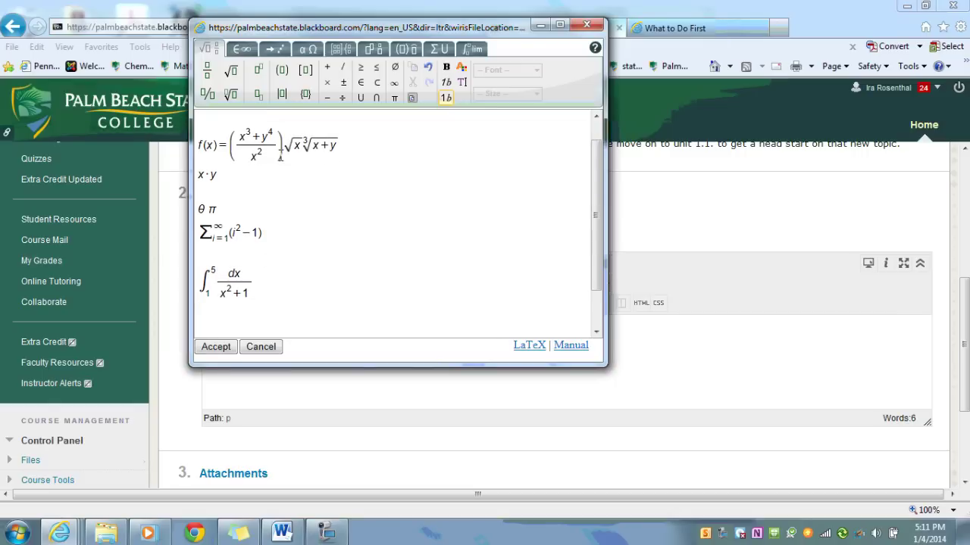
{"action": "left_click", "coordinate": [478, 51]}
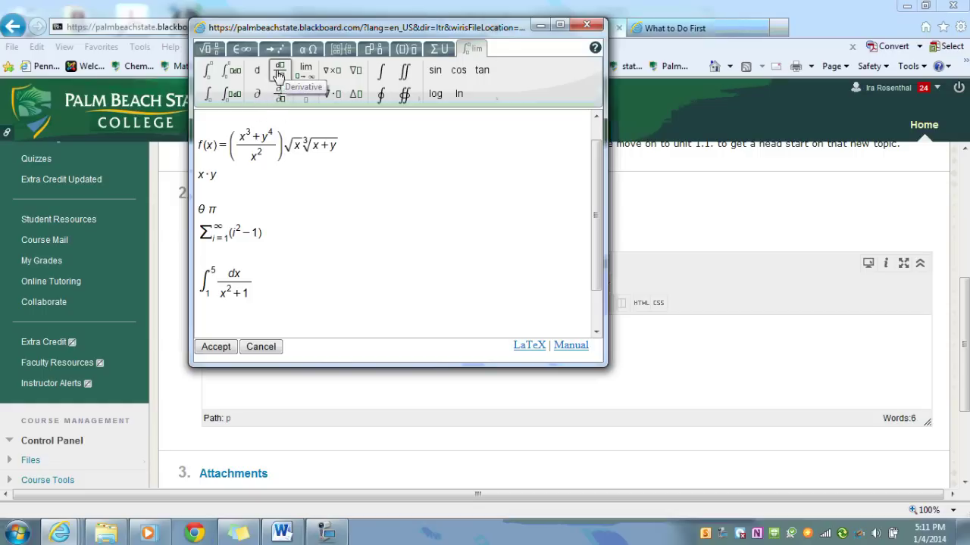
{"action": "left_click", "coordinate": [280, 75]}
{"action": "scroll", "coordinate": [295, 256], "scroll_direction": "down", "scroll_amount": 2}
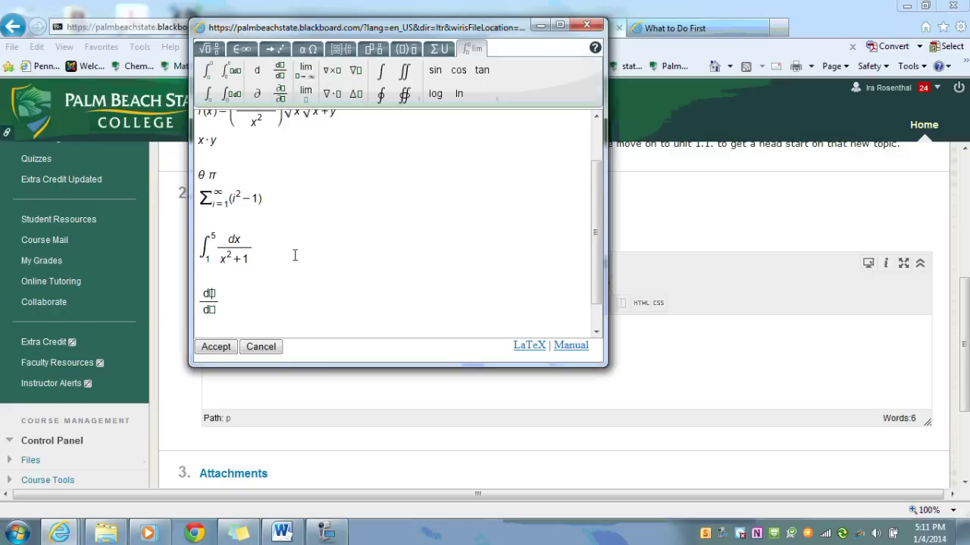
{"action": "type", "text": "y"}
{"action": "left_click", "coordinate": [212, 276]}
{"action": "type", "text": "x"}
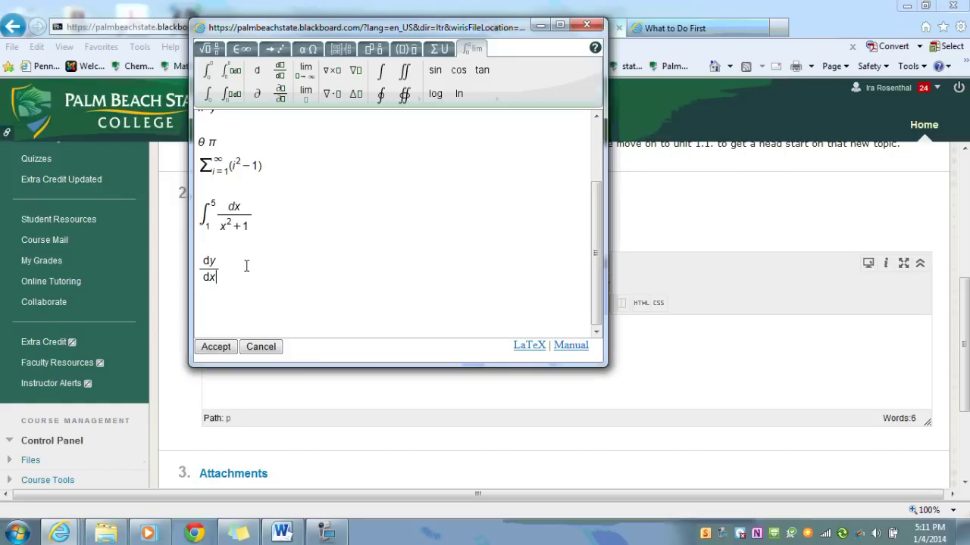
Append "=...." after the dy/dx derivative and start a new line
{"action": "type", "text": "=...."}
{"action": "key", "text": "BackSpace"}
{"action": "key", "text": "BackSpace"}
{"action": "key", "text": "BackSpace"}
{"action": "key", "text": "BackSpace"}
{"action": "key", "text": "BackSpace"}
{"action": "key", "text": "Return"}
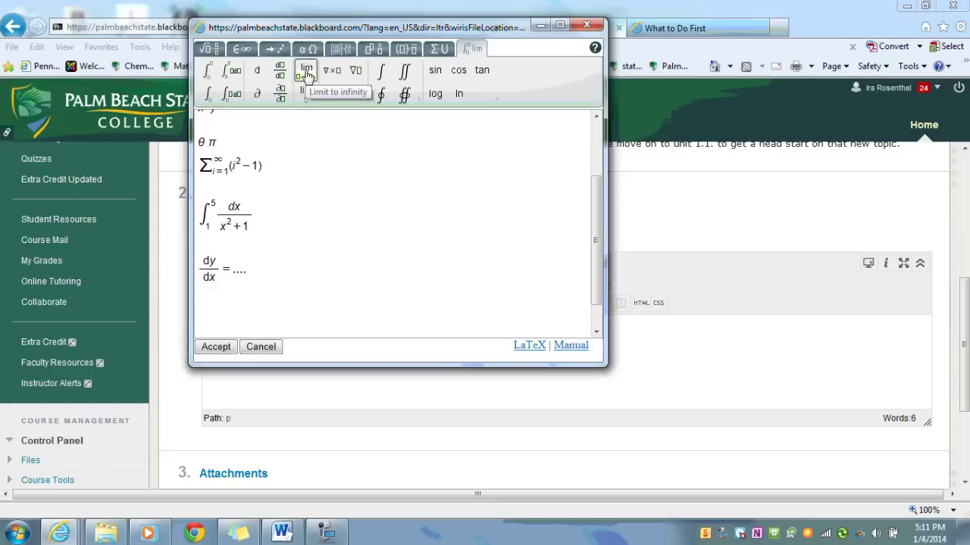
Insert a limit as x→∞ of (...) below the derivative and start a new line
{"action": "left_click", "coordinate": [306, 71]}
{"action": "left_click", "coordinate": [200, 324]}
{"action": "type", "text": "x→∞ "}
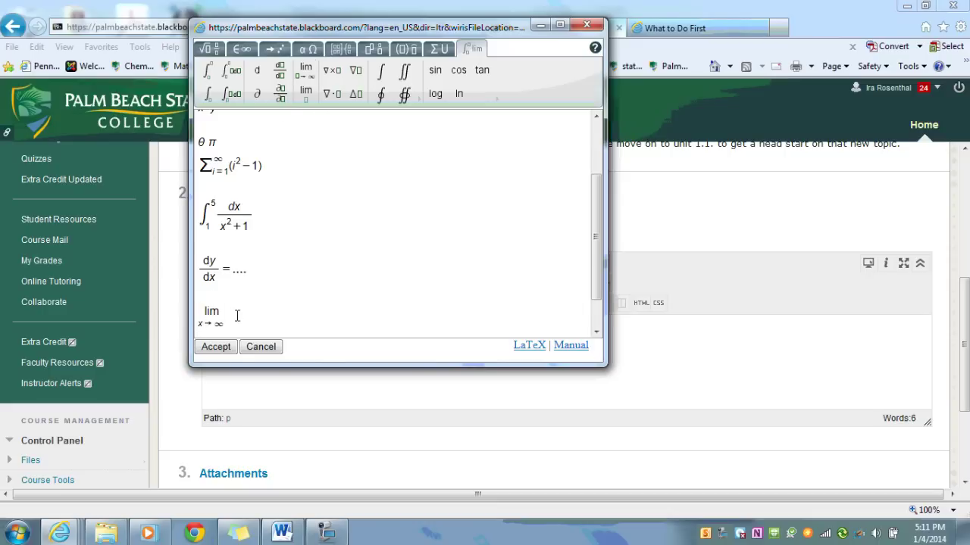
{"action": "type", "text": "(..."}
{"action": "key", "text": "Return"}
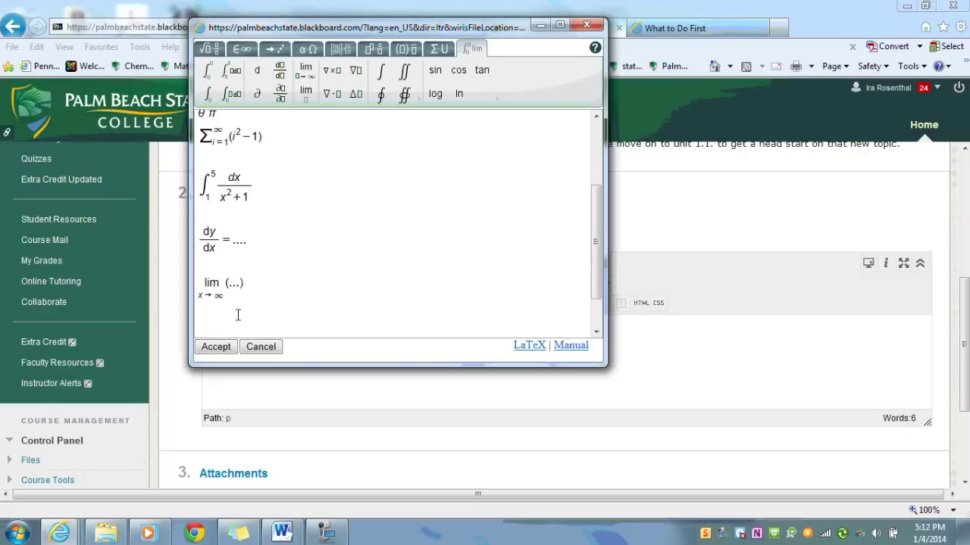
Insert a second limit on the new line with x→2 underneath
{"action": "left_click", "coordinate": [307, 100]}
{"action": "left_click", "coordinate": [205, 330]}
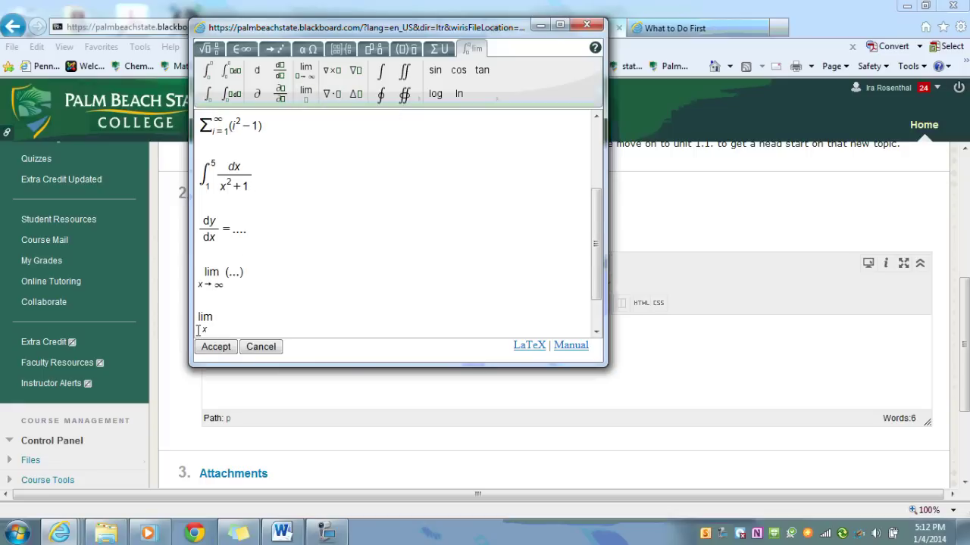
{"action": "left_click", "coordinate": [273, 48]}
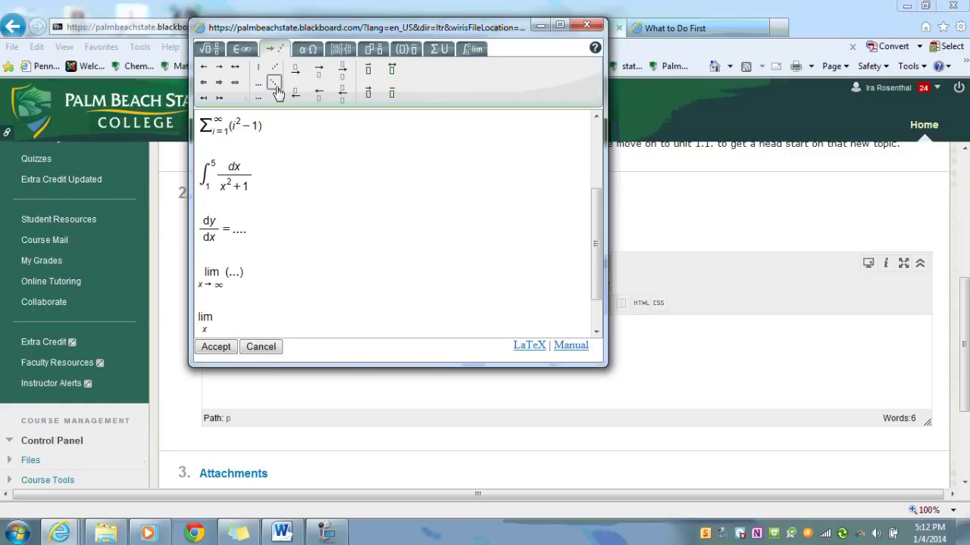
{"action": "left_click", "coordinate": [219, 68]}
{"action": "type", "text": "2"}
Add the parenthesized placeholder (.....) after the x→2 limit and place the cursor before the stray closing parenthesis
{"action": "left_click", "coordinate": [225, 315]}
{"action": "type", "text": "("}
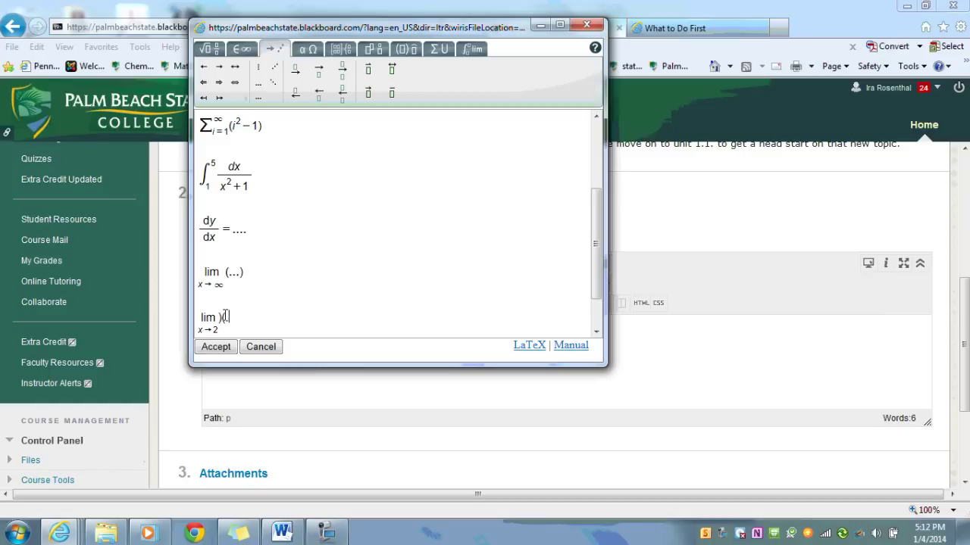
{"action": "type", "text": ")"}
{"action": "left_click", "coordinate": [469, 50]}
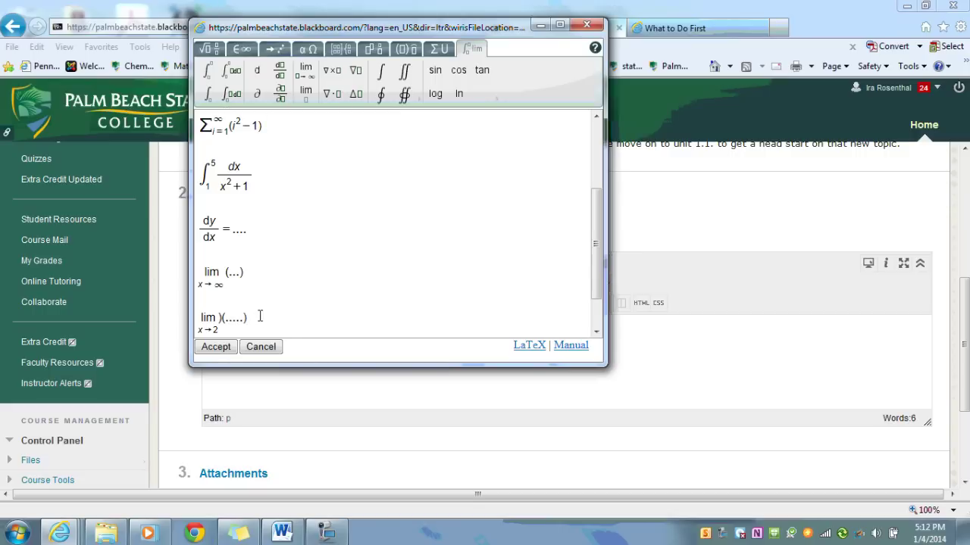
{"action": "left_click", "coordinate": [221, 316]}
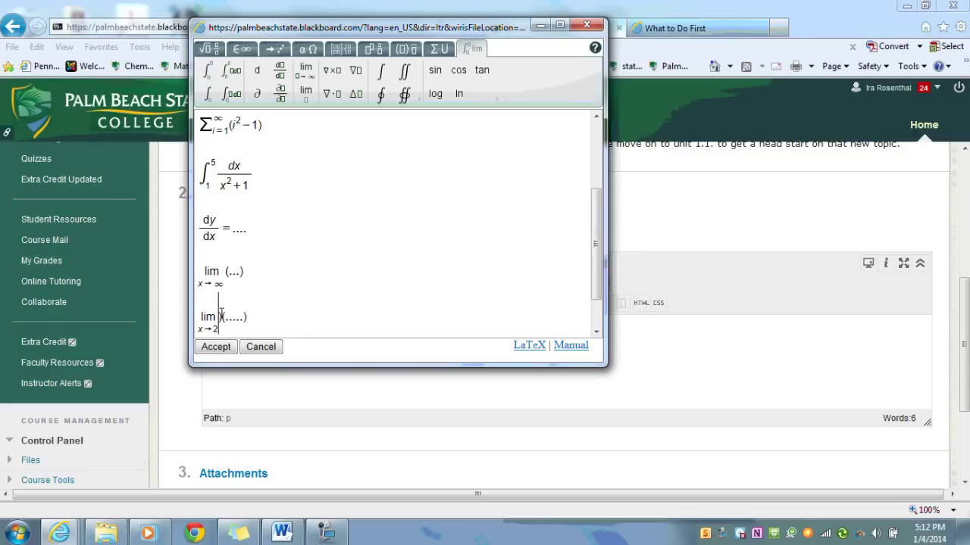
Copy the f(x) expression with the fraction and roots and paste it on a new line directly below the original
{"action": "scroll", "coordinate": [392, 233], "scroll_direction": "up", "scroll_amount": 3}
{"action": "scroll", "coordinate": [393, 234], "scroll_direction": "up", "scroll_amount": 1}
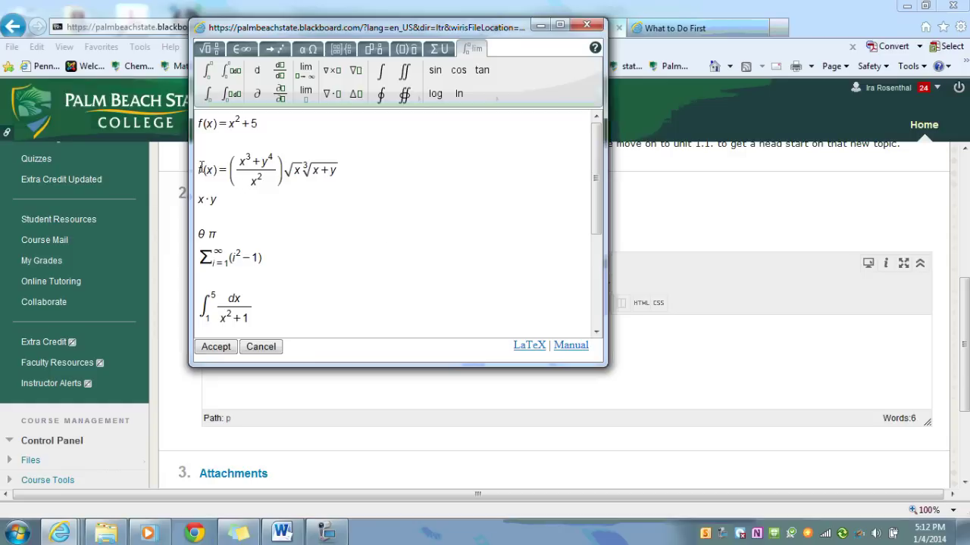
{"action": "left_click_drag", "start_coordinate": [197, 166], "coordinate": [349, 167]}
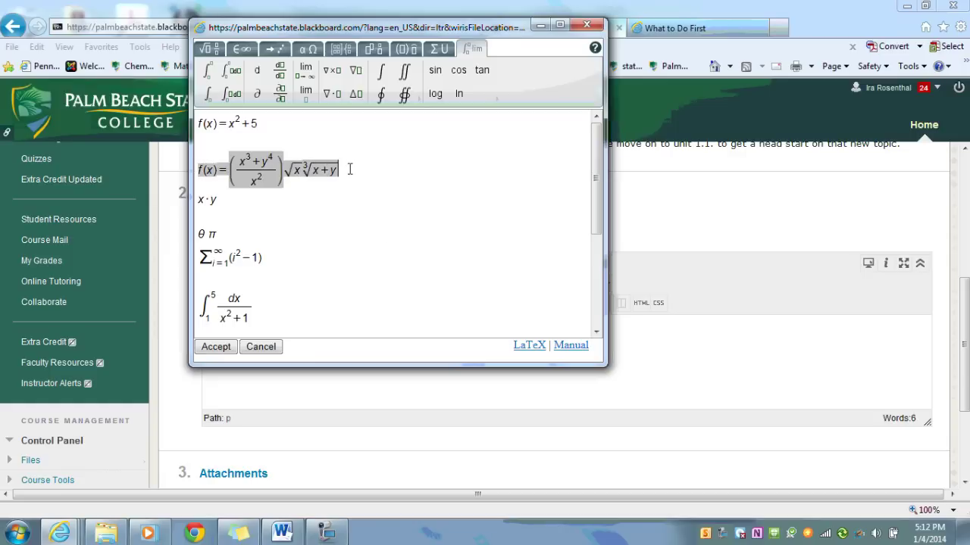
{"action": "left_click", "coordinate": [208, 49]}
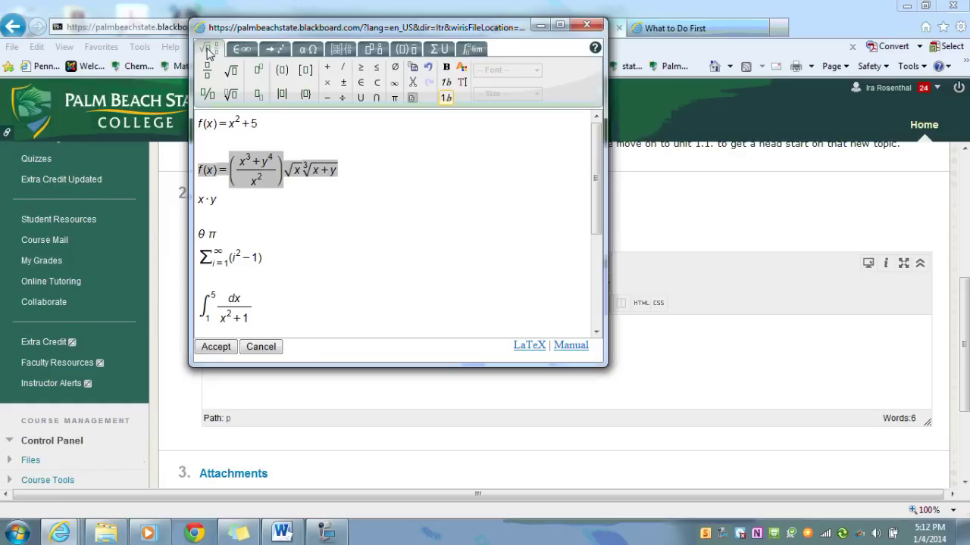
{"action": "left_click", "coordinate": [414, 70]}
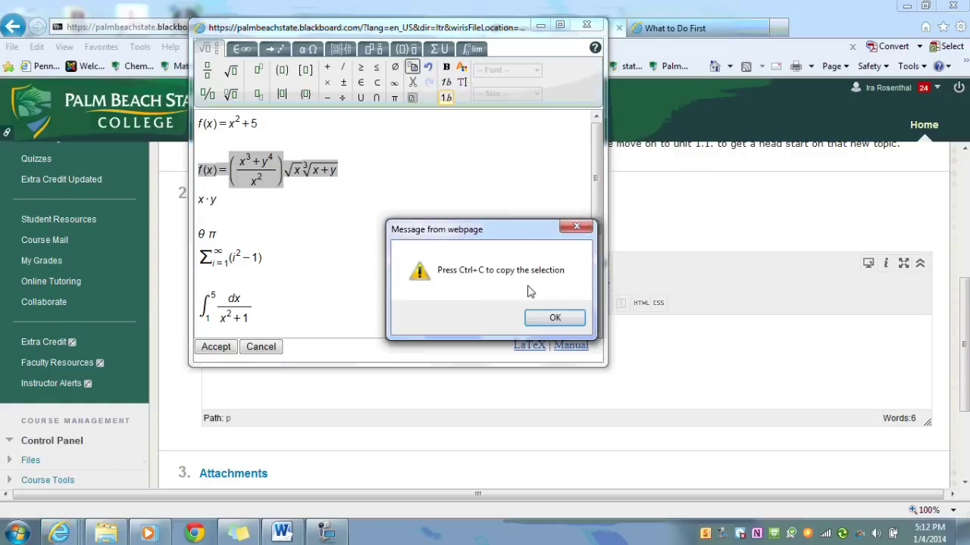
{"action": "left_click", "coordinate": [554, 318]}
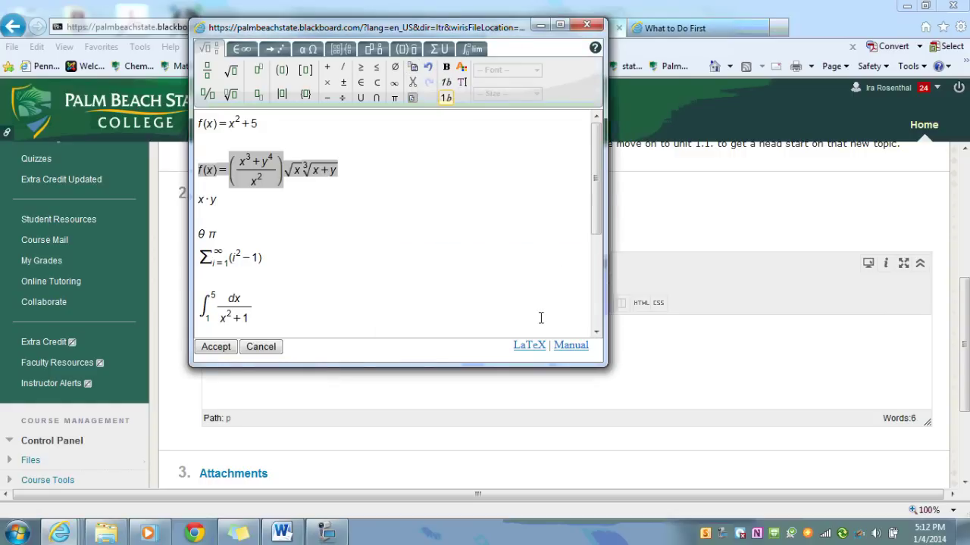
{"action": "left_click", "coordinate": [354, 173]}
{"action": "key", "text": "Return"}
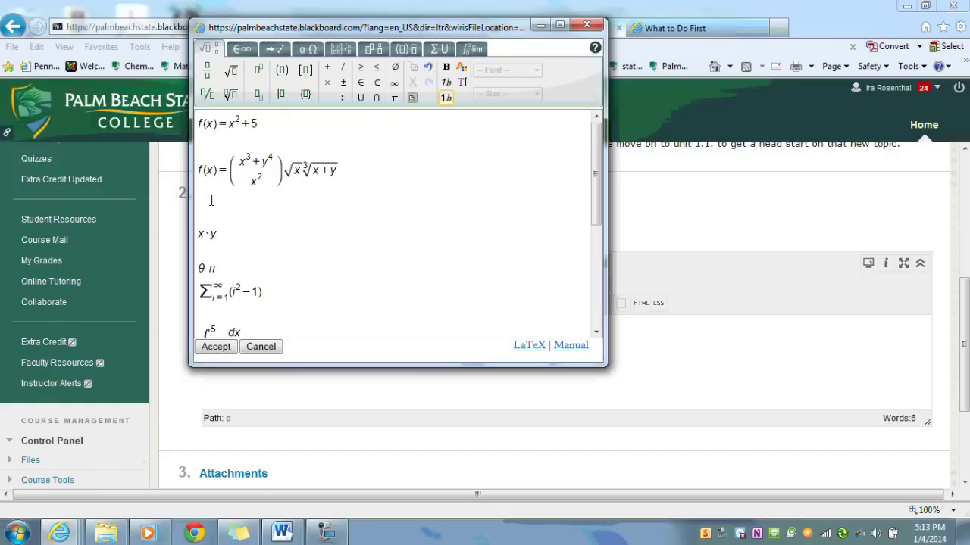
{"action": "key", "text": "ctrl+v"}
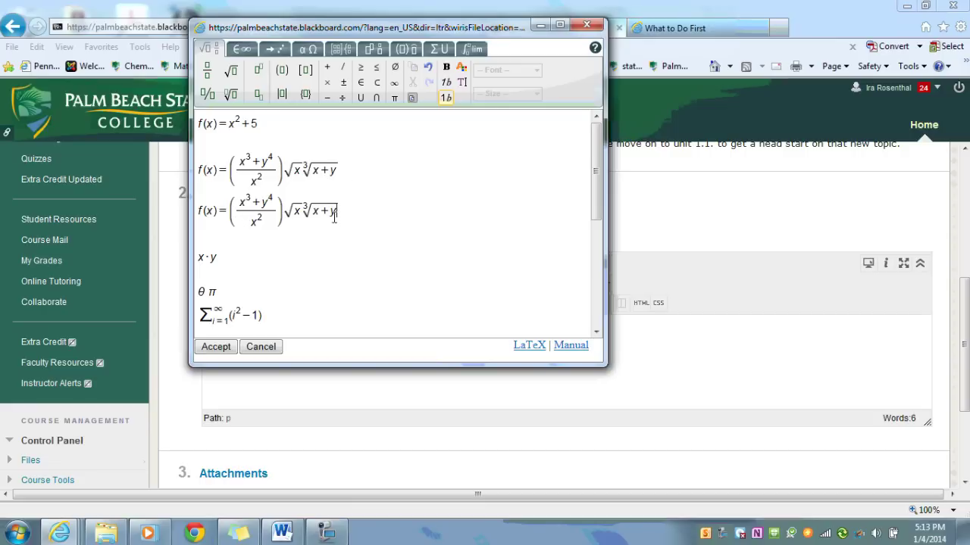
Insert the factor 2 before the fraction's parenthesis in the pasted expression and add a line starting with "=" below it
{"action": "left_click", "coordinate": [228, 210]}
{"action": "type", "text": "2"}
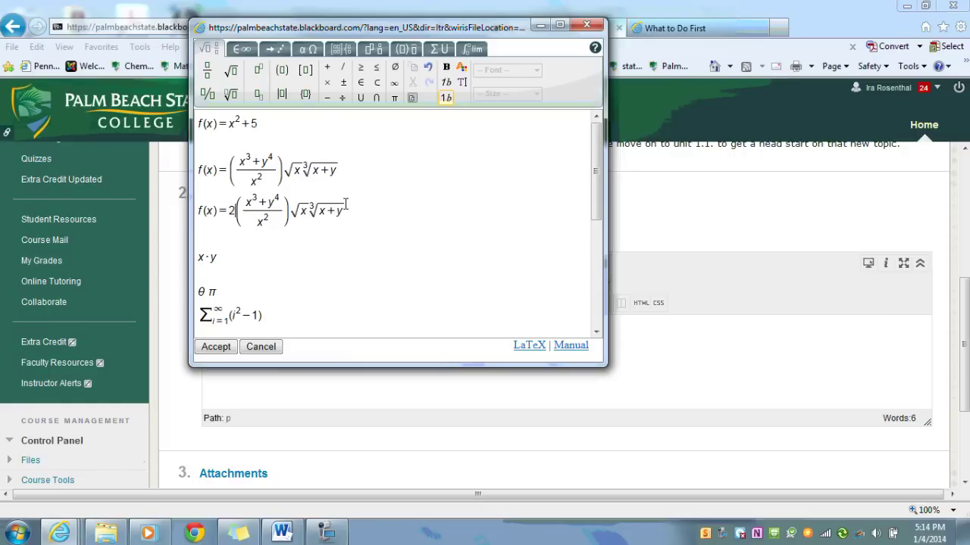
{"action": "left_click", "coordinate": [347, 227]}
{"action": "key", "text": "Return"}
{"action": "type", "text": "="}
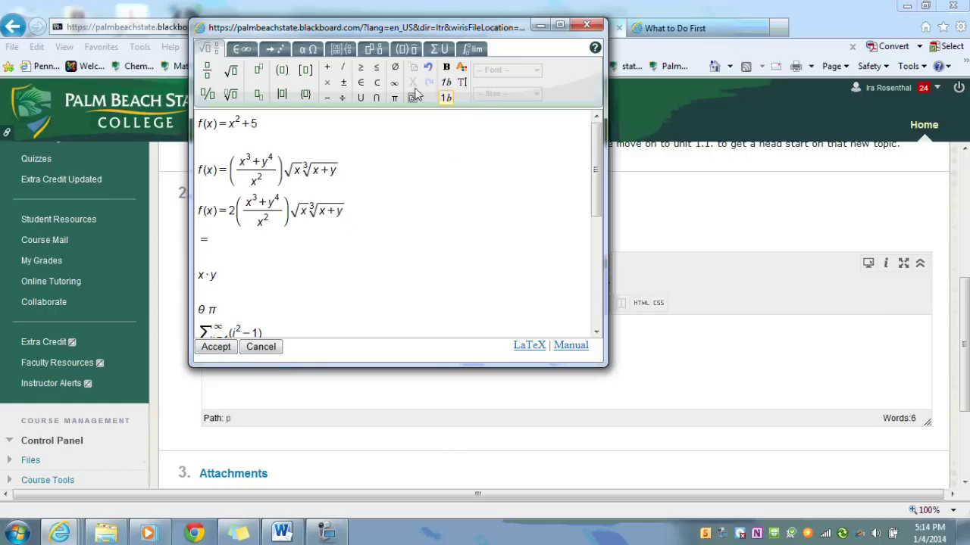
Color the entire f(x) expression with the factor 2 red
{"action": "left_click_drag", "start_coordinate": [202, 209], "coordinate": [344, 214]}
{"action": "left_click", "coordinate": [462, 68]}
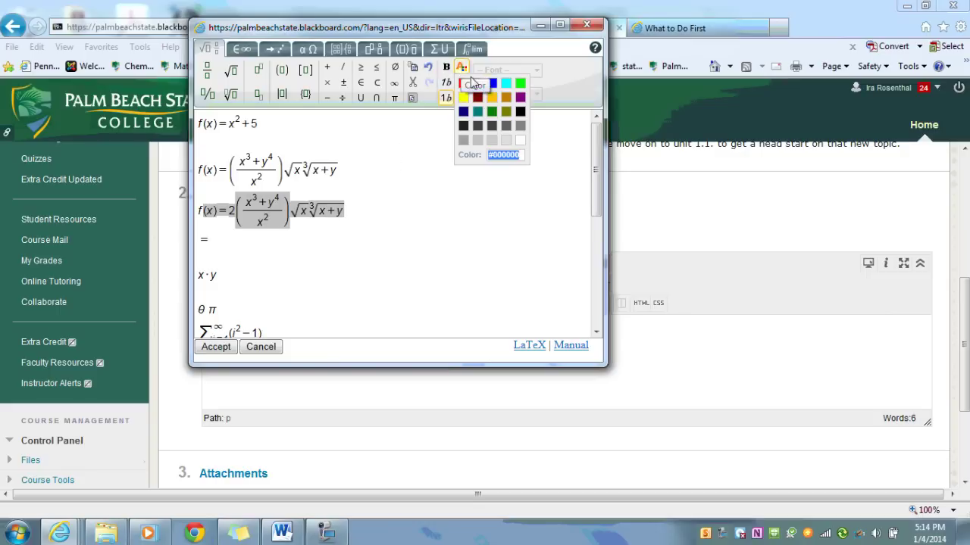
{"action": "left_click", "coordinate": [463, 82]}
{"action": "left_click", "coordinate": [379, 214]}
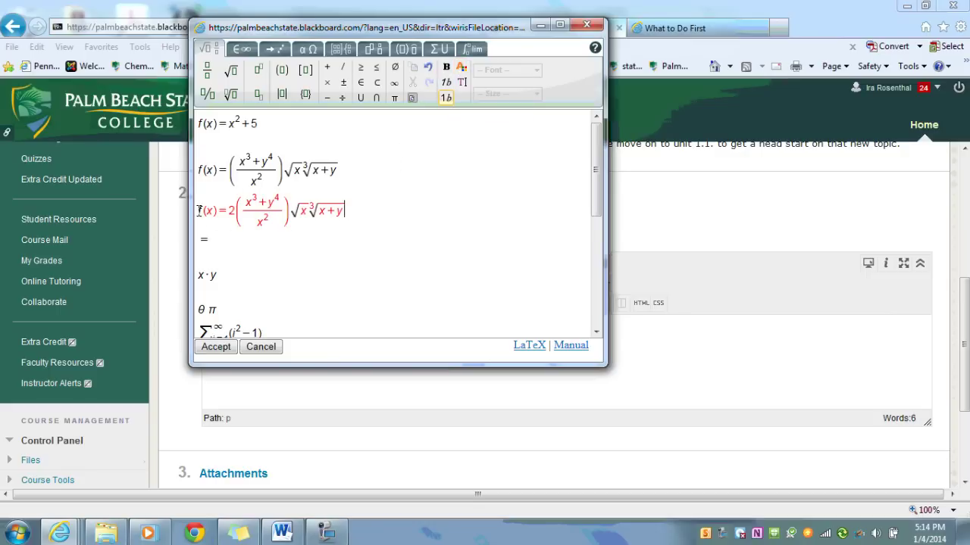
{"action": "left_click_drag", "start_coordinate": [199, 210], "coordinate": [454, 222]}
{"action": "left_click", "coordinate": [462, 66]}
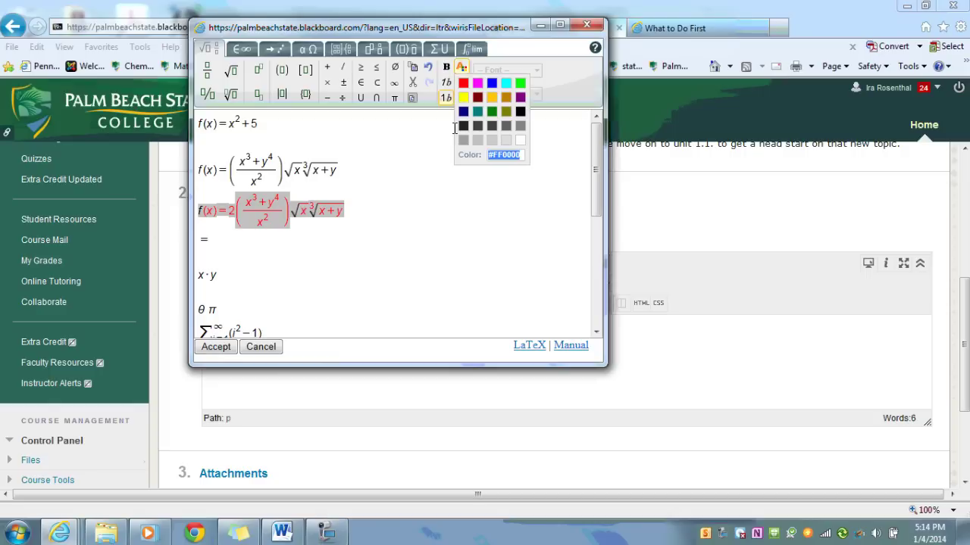
{"action": "left_click", "coordinate": [462, 83]}
{"action": "left_click", "coordinate": [404, 208]}
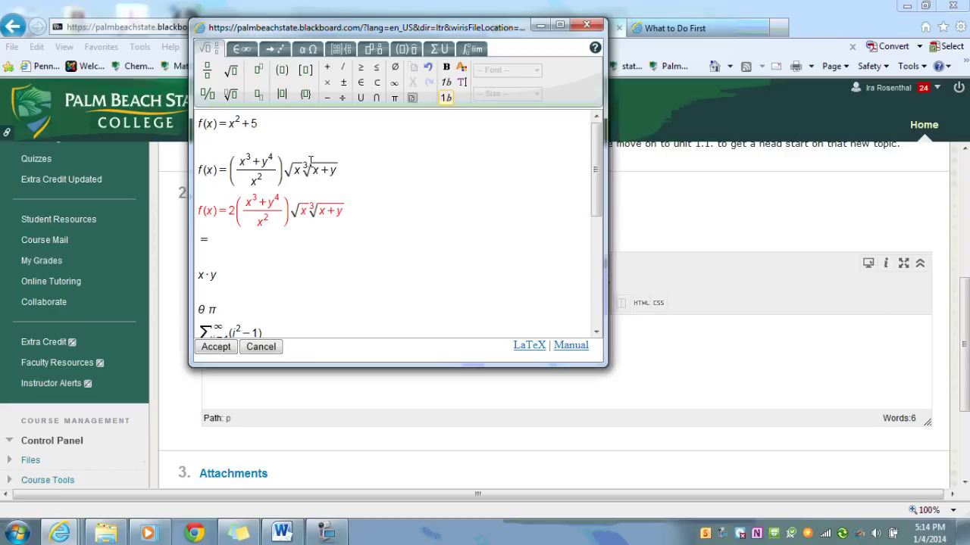
Select the red expression, check the available fonts, and try the sizes 14px and 18px
{"action": "left_click_drag", "start_coordinate": [199, 211], "coordinate": [353, 212]}
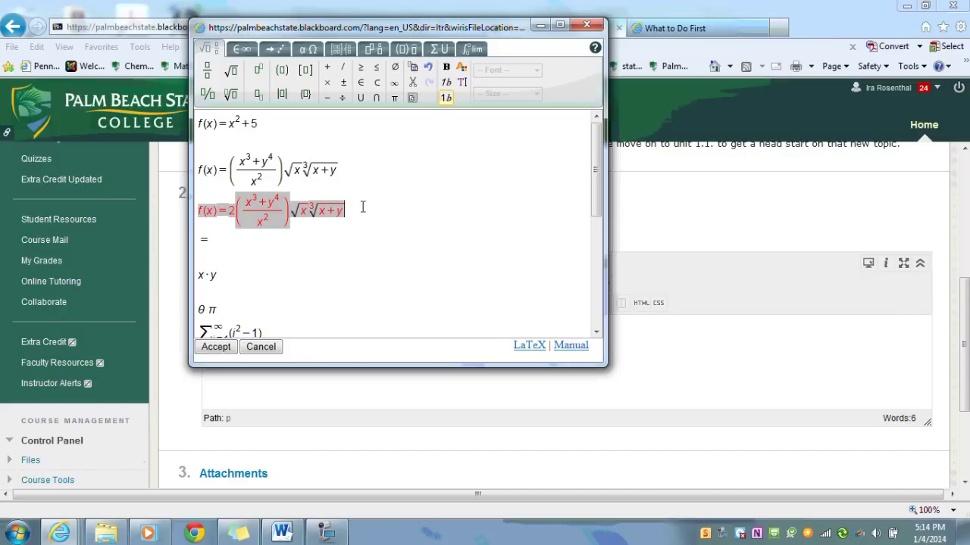
{"action": "left_click", "coordinate": [536, 72]}
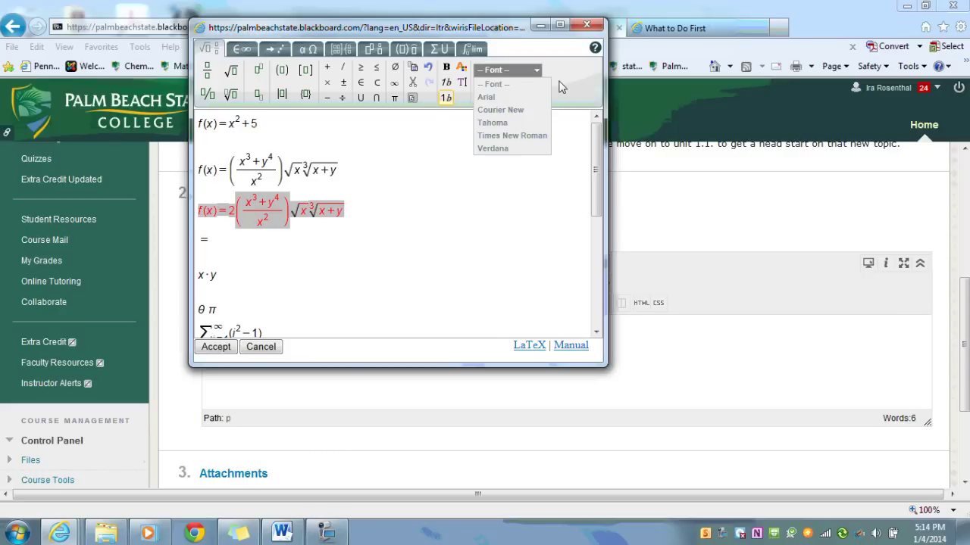
{"action": "left_click", "coordinate": [572, 102]}
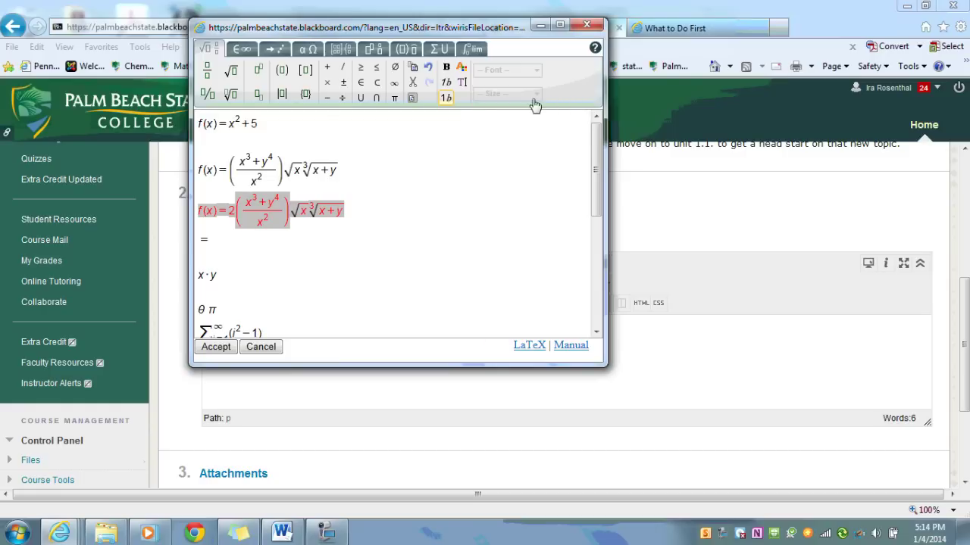
{"action": "left_click", "coordinate": [535, 96]}
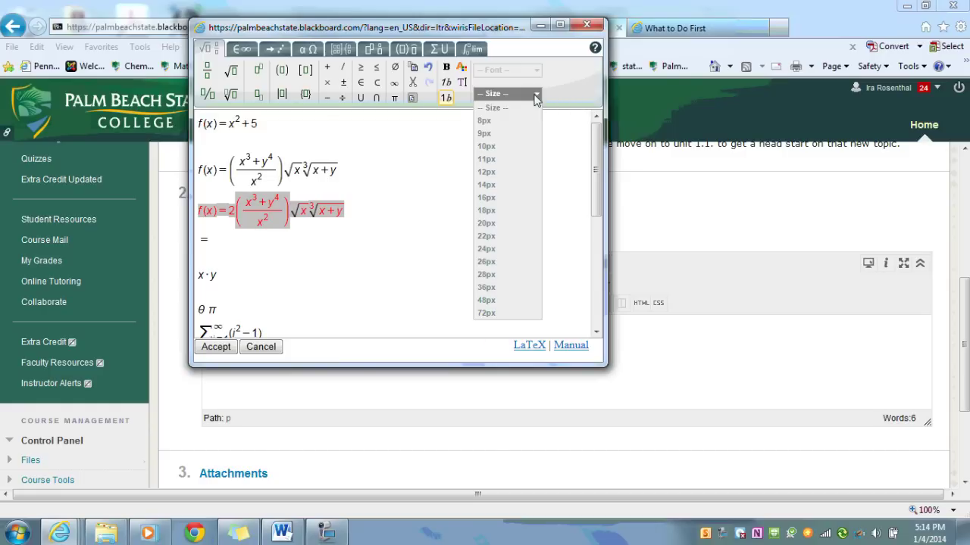
{"action": "left_click", "coordinate": [507, 187]}
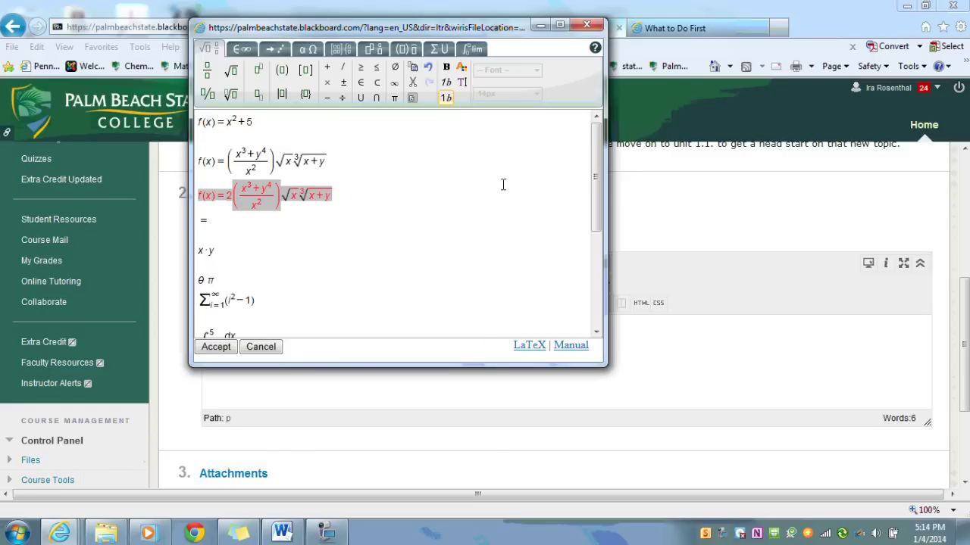
{"action": "left_click", "coordinate": [536, 95]}
{"action": "left_click", "coordinate": [510, 211]}
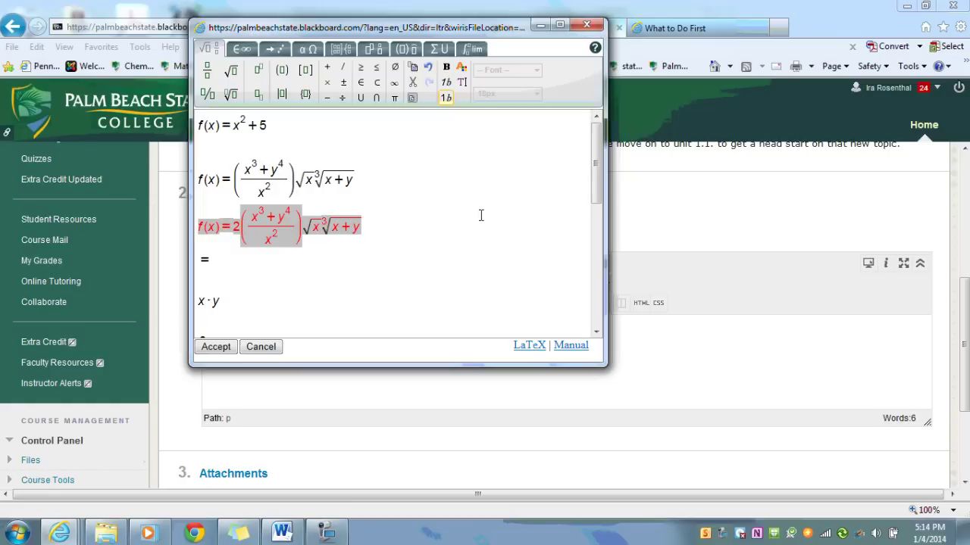
Set the size of the expressions to 20px and insert them into the discussion message
{"action": "left_click", "coordinate": [480, 216]}
{"action": "left_click", "coordinate": [536, 93]}
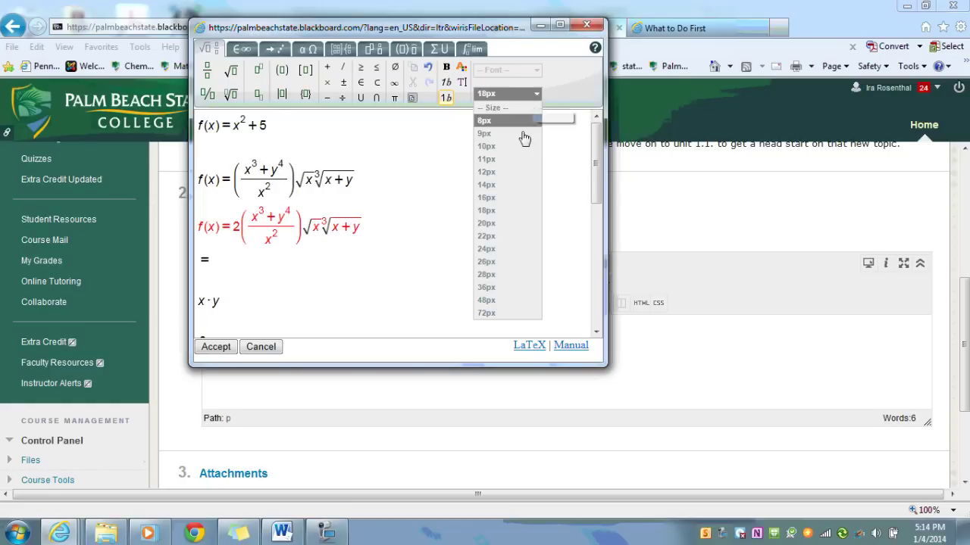
{"action": "left_click", "coordinate": [514, 224]}
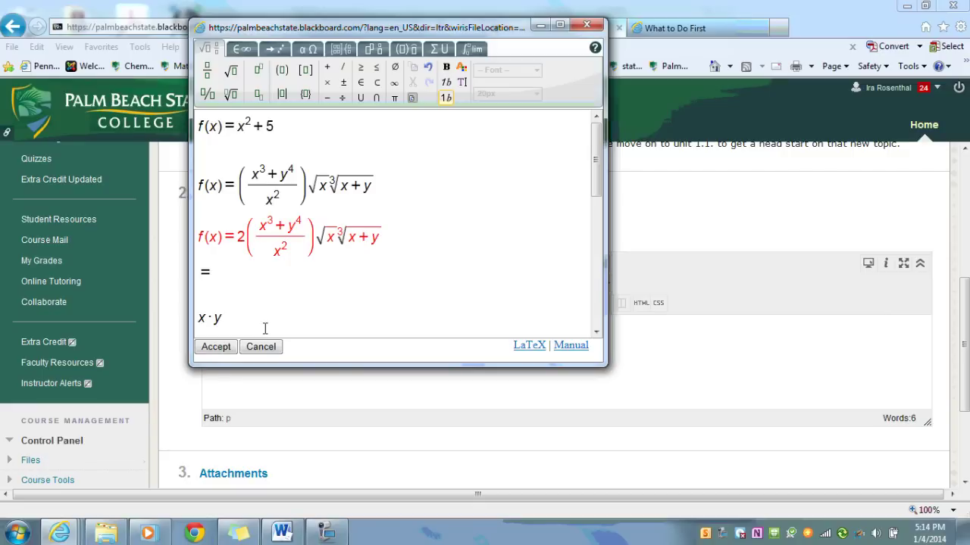
{"action": "left_click", "coordinate": [220, 353]}
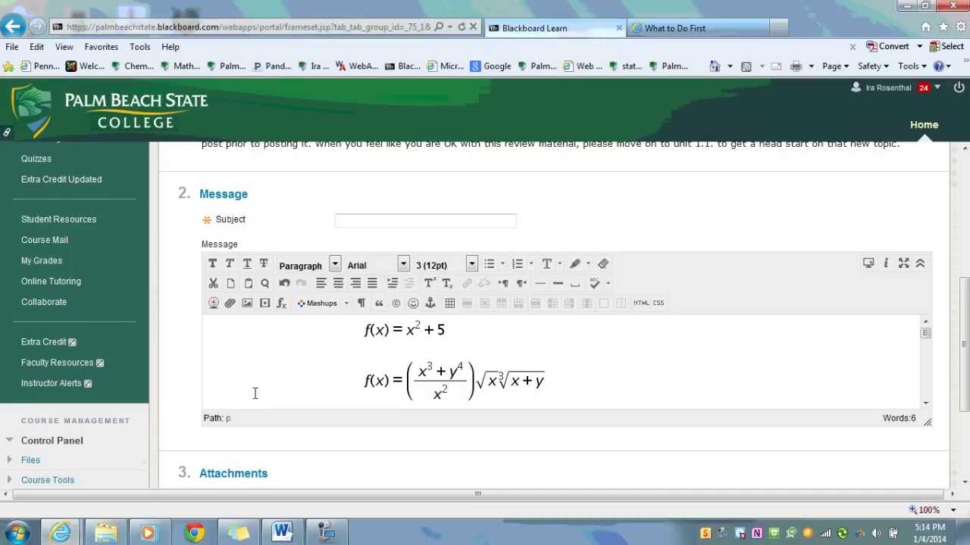
Enter "GA 1.2 #3" as the subject of the discussion message
{"action": "left_click", "coordinate": [550, 354]}
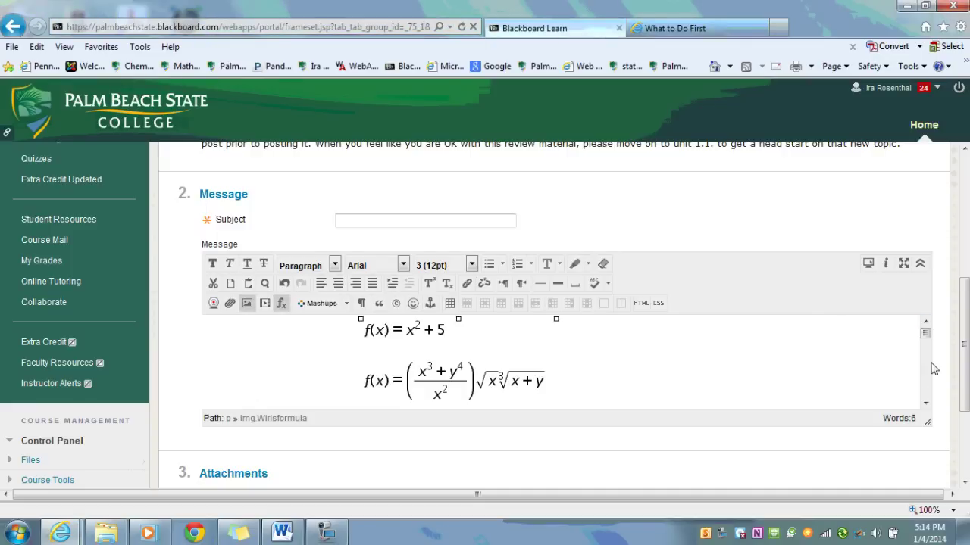
{"action": "scroll", "coordinate": [566, 392], "scroll_direction": "up", "scroll_amount": 3}
{"action": "scroll", "coordinate": [568, 356], "scroll_direction": "down", "scroll_amount": 3}
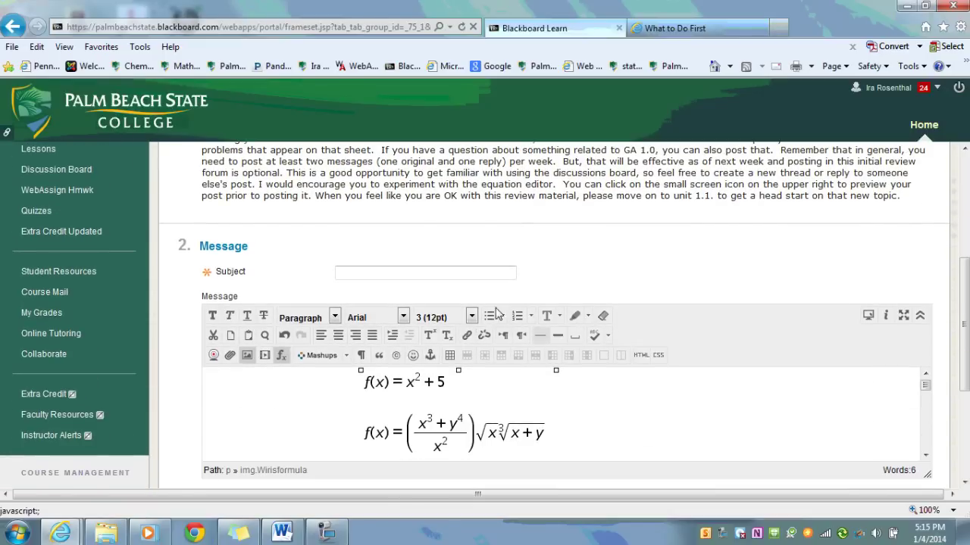
{"action": "left_click", "coordinate": [451, 275]}
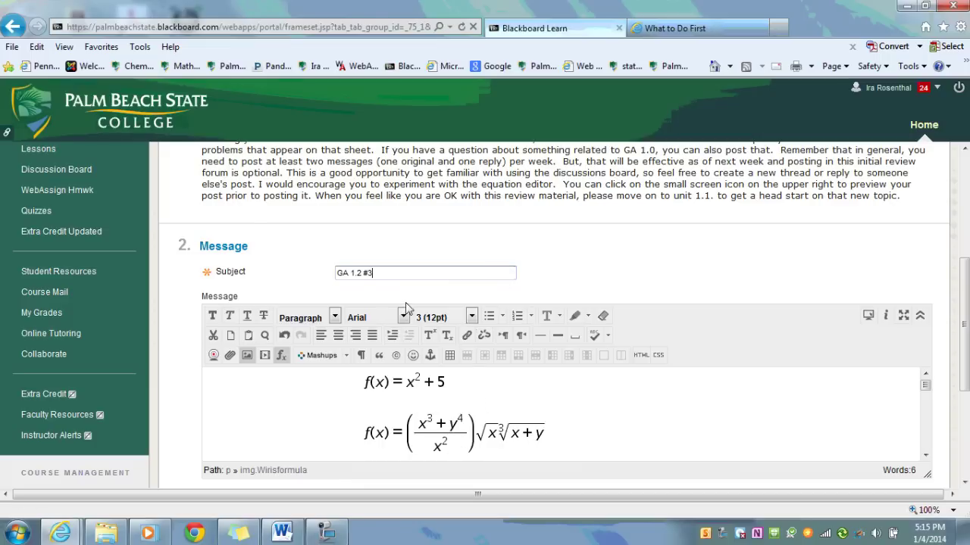
Place the math expressions on their own line below the sentence "Here is how I solved question #3"
{"action": "scroll", "coordinate": [500, 398], "scroll_direction": "down", "scroll_amount": 1}
{"action": "scroll", "coordinate": [500, 398], "scroll_direction": "down", "scroll_amount": 4}
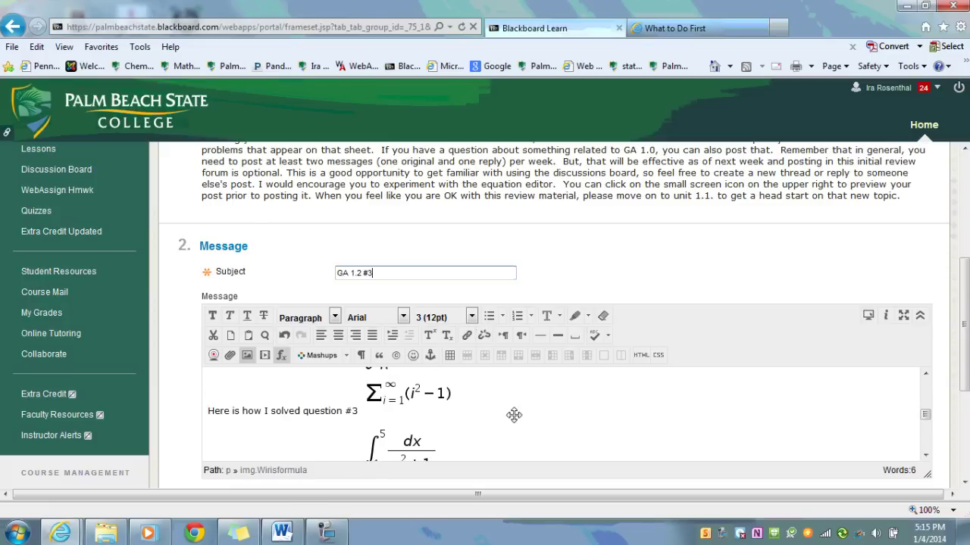
{"action": "scroll", "coordinate": [514, 419], "scroll_direction": "down", "scroll_amount": 1}
{"action": "scroll", "coordinate": [515, 418], "scroll_direction": "up", "scroll_amount": 1}
{"action": "left_click_drag", "start_coordinate": [208, 410], "coordinate": [364, 413]}
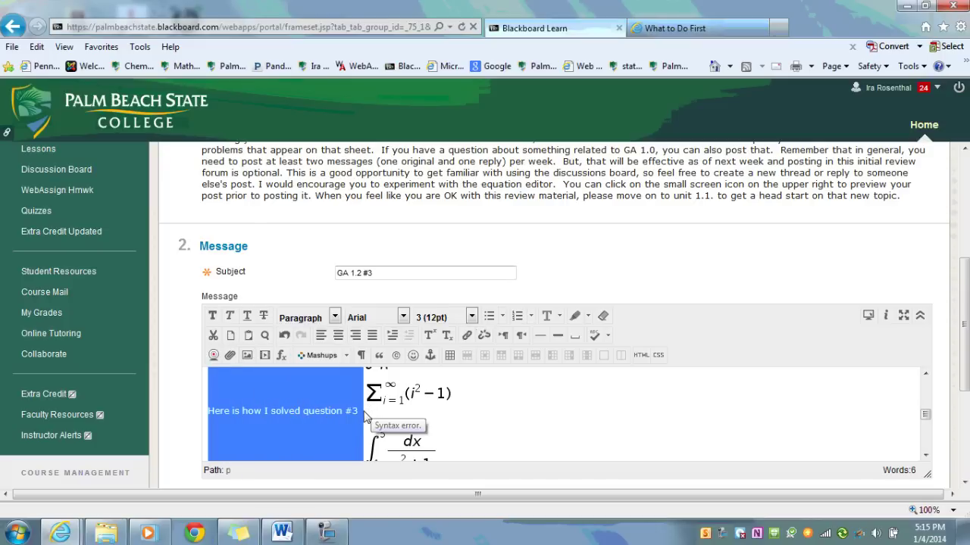
{"action": "left_click", "coordinate": [364, 412]}
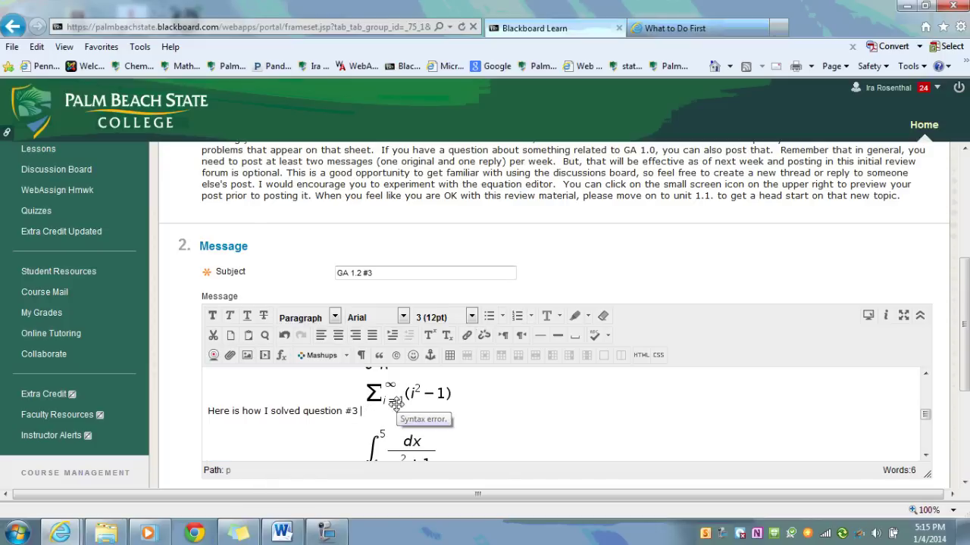
{"action": "scroll", "coordinate": [397, 403], "scroll_direction": "up", "scroll_amount": 1}
{"action": "scroll", "coordinate": [401, 426], "scroll_direction": "down", "scroll_amount": 2}
{"action": "scroll", "coordinate": [394, 426], "scroll_direction": "up", "scroll_amount": 8}
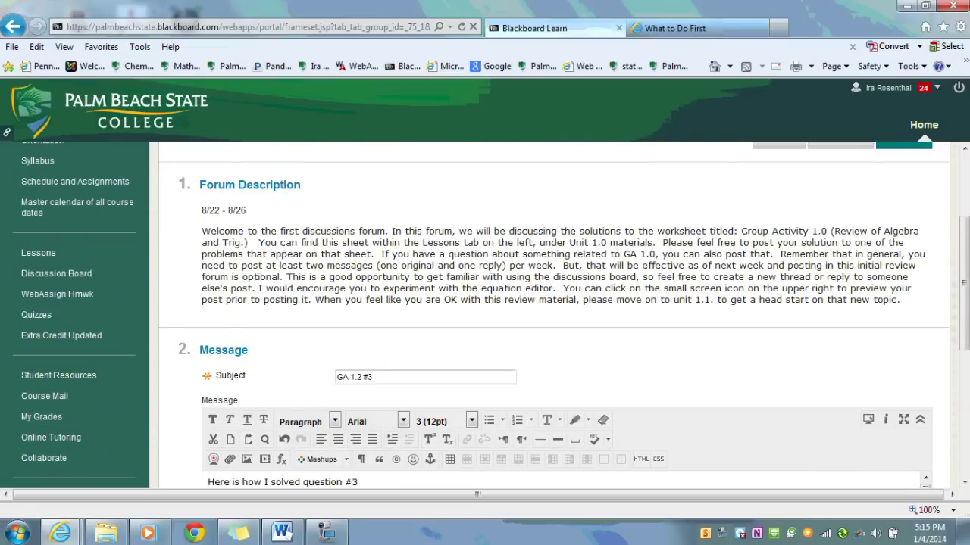
Preview the whole discussion message and close the preview
{"action": "scroll", "coordinate": [461, 372], "scroll_direction": "down", "scroll_amount": 3}
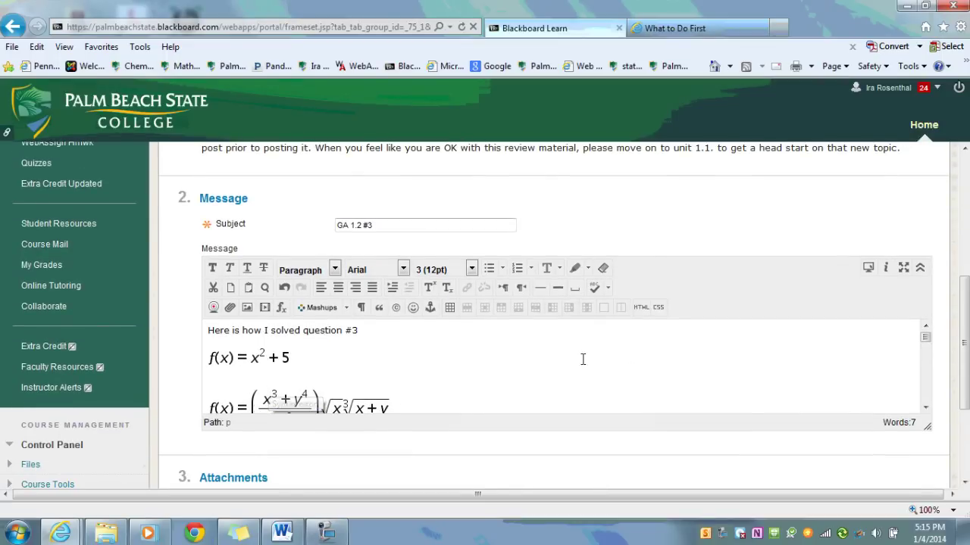
{"action": "left_click", "coordinate": [869, 269]}
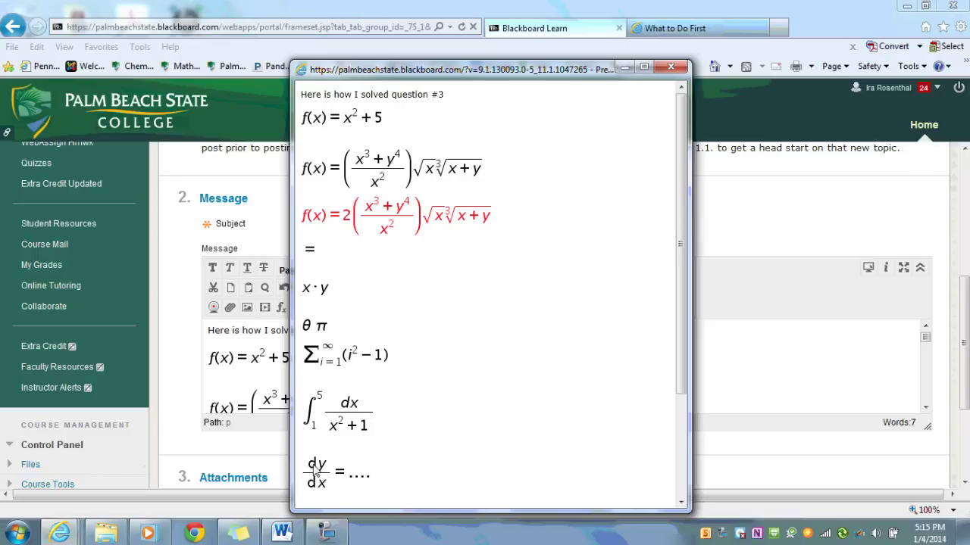
{"action": "left_click", "coordinate": [669, 69]}
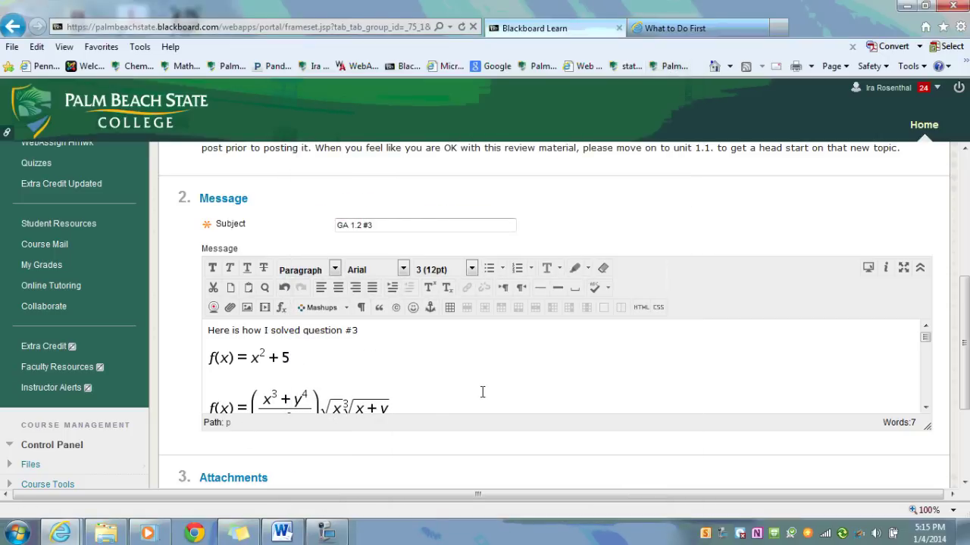
Reopen the expressions in the equation editor, make the first one f(x) = x² + 7 followed by "Type an explanation....", and accept
{"action": "scroll", "coordinate": [485, 360], "scroll_direction": "down", "scroll_amount": 1}
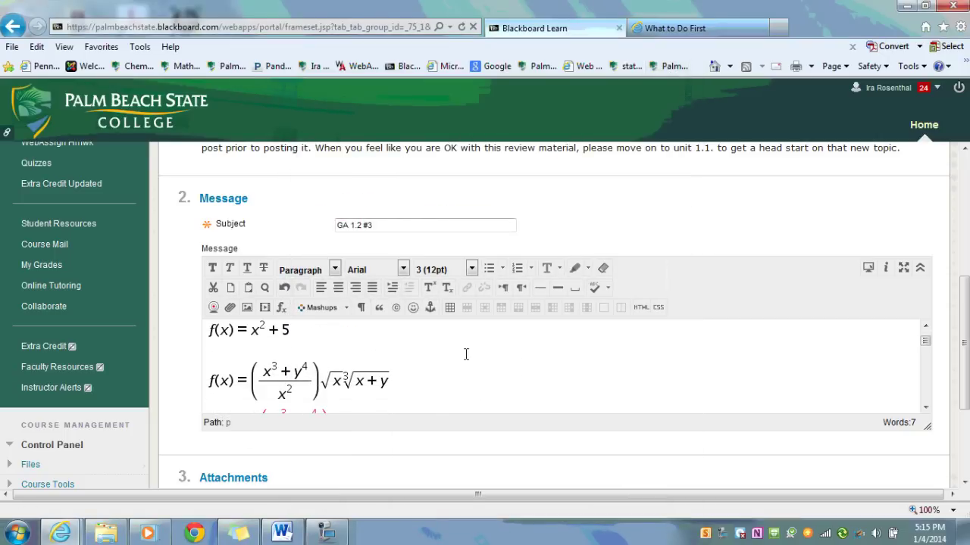
{"action": "left_click", "coordinate": [357, 377]}
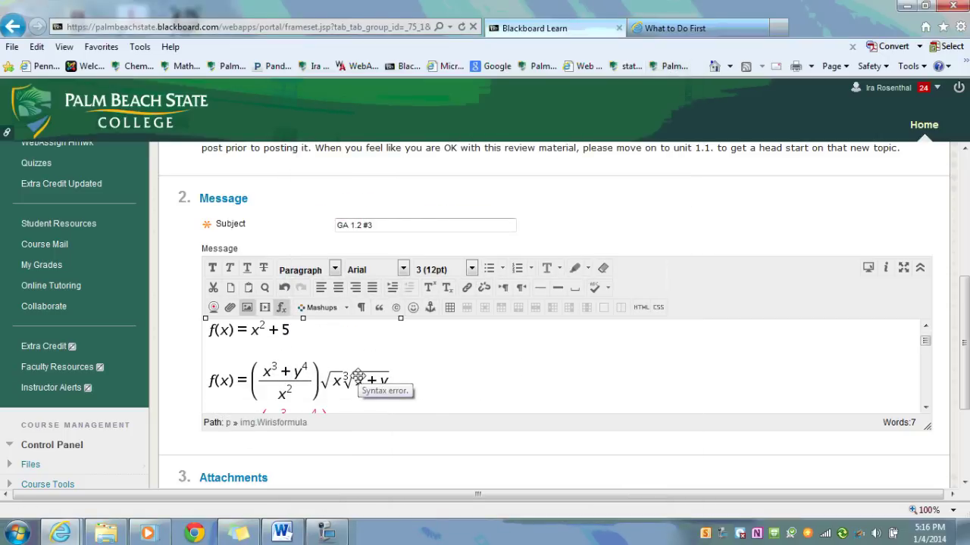
{"action": "left_click", "coordinate": [282, 309]}
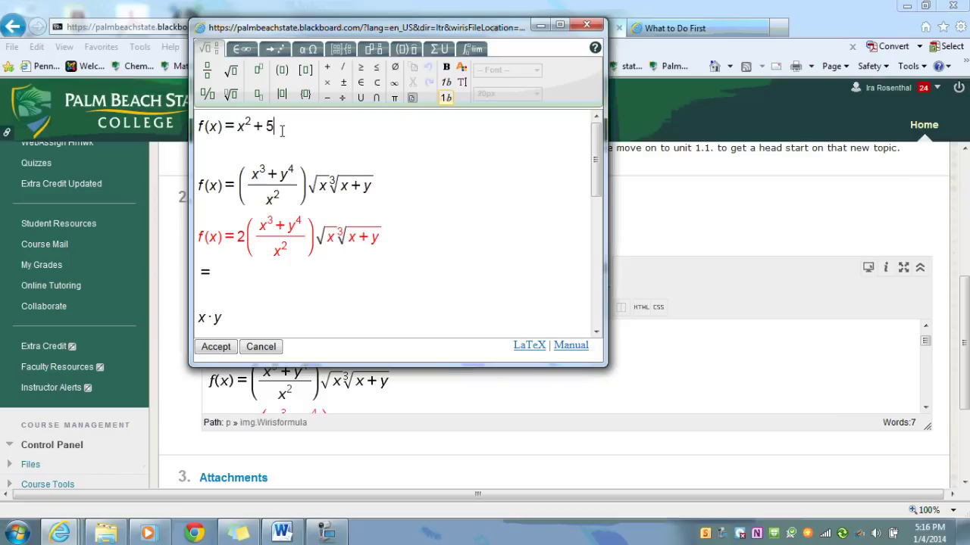
{"action": "key", "text": "BackSpace"}
{"action": "type", "text": "7"}
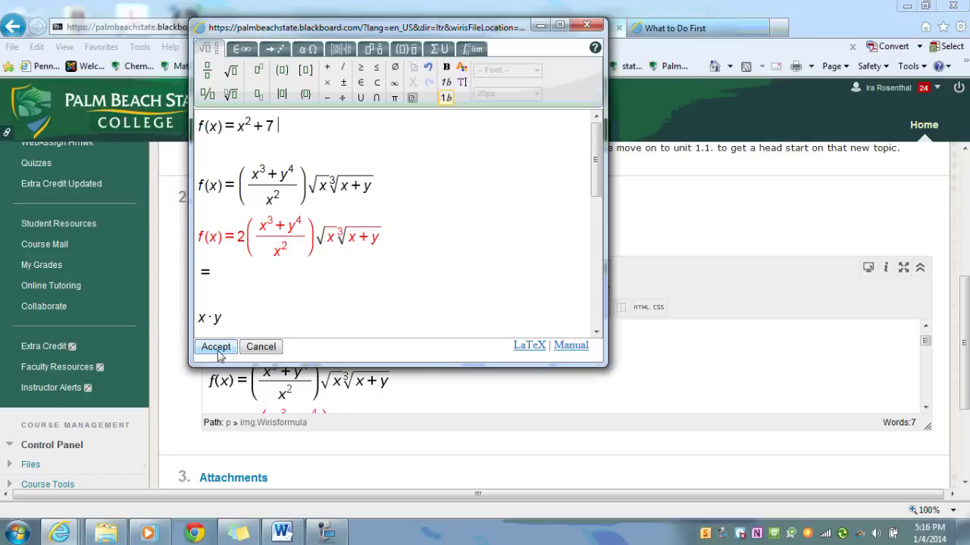
{"action": "type", "text": "Type an explanation...."}
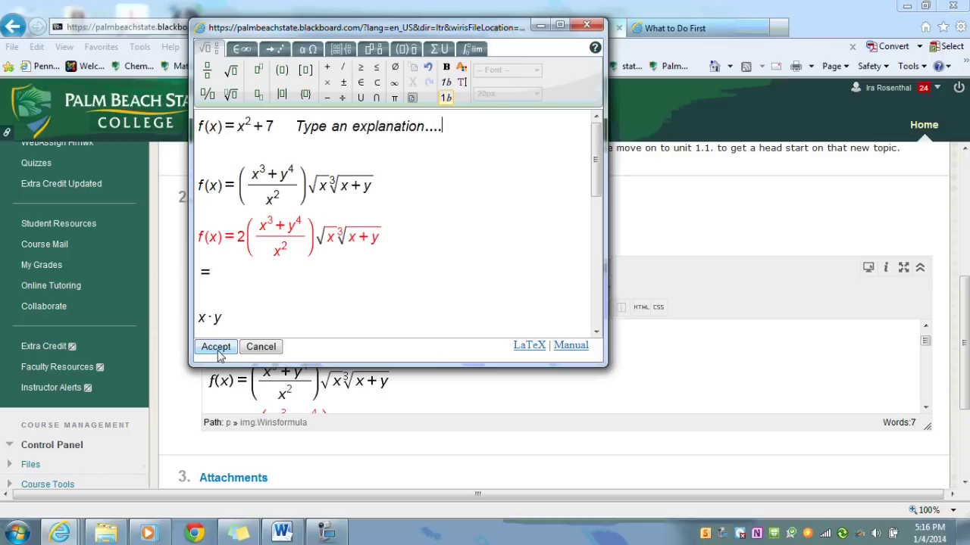
{"action": "left_click", "coordinate": [218, 350]}
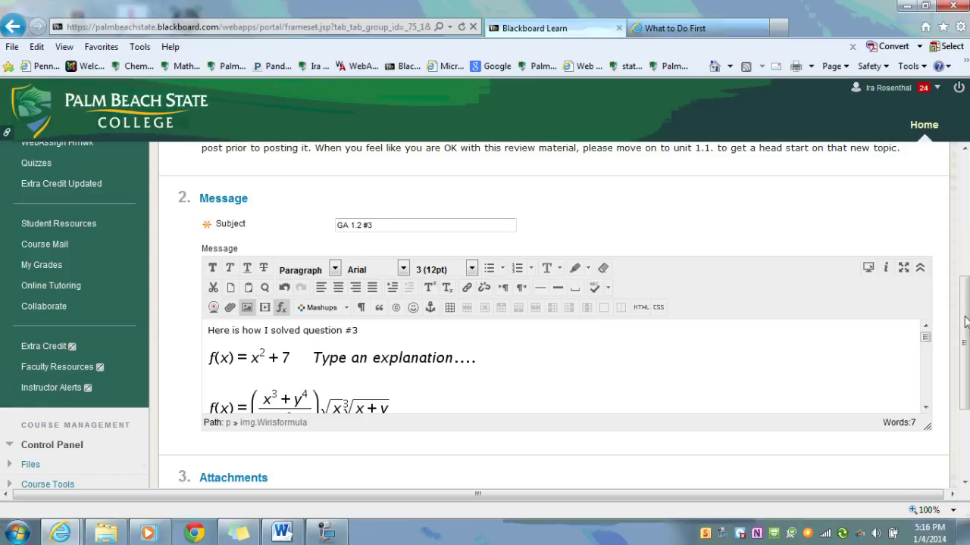
Submit the discussion message as a new thread in the forum
{"action": "mouse_move", "coordinate": [965, 322]}
{"action": "left_mouse_down"}
{"action": "mouse_move", "coordinate": [964, 372]}
{"action": "mouse_move", "coordinate": [962, 334]}
{"action": "left_mouse_up"}
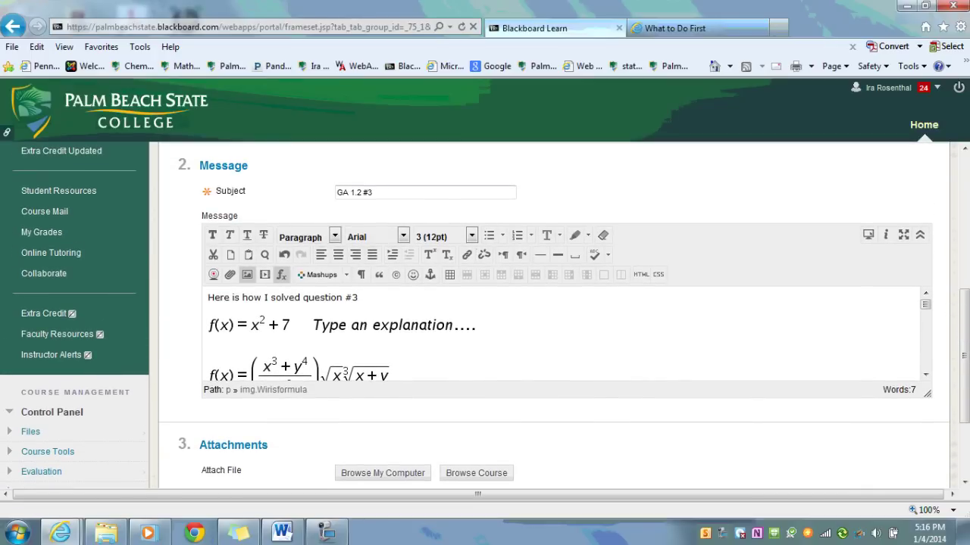
{"action": "left_click_drag", "start_coordinate": [962, 357], "coordinate": [962, 409]}
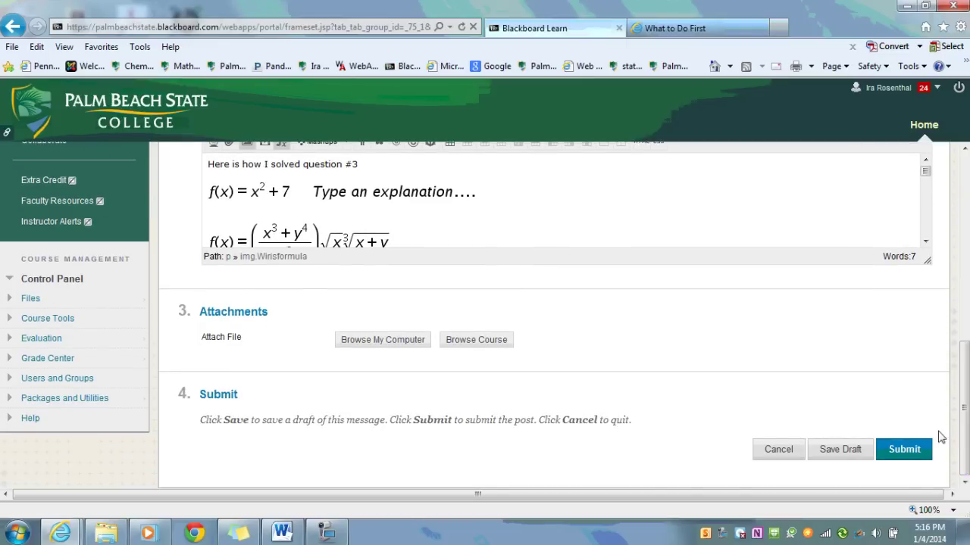
{"action": "left_click", "coordinate": [905, 455]}
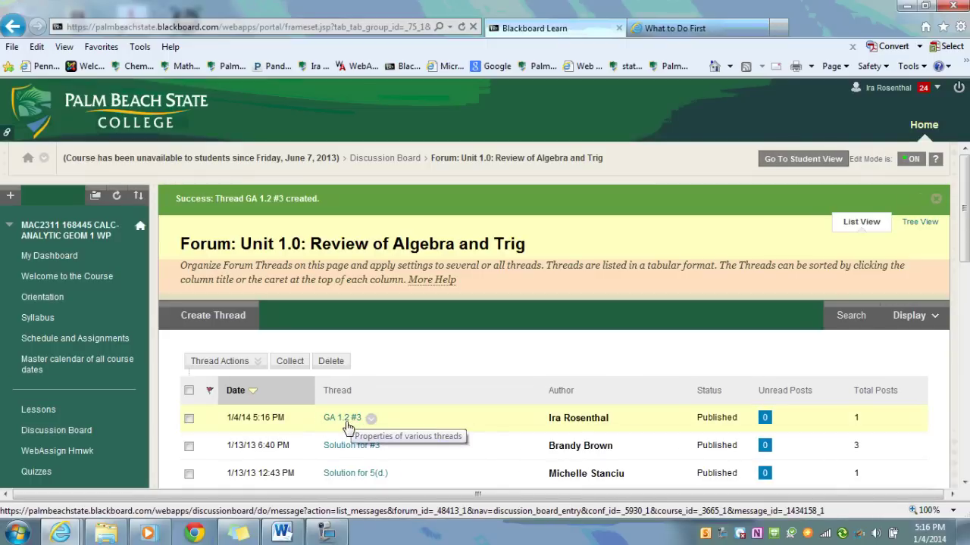
Open the GA 1.2 #3 thread and review the posted message from beginning to end
{"action": "left_click", "coordinate": [345, 418]}
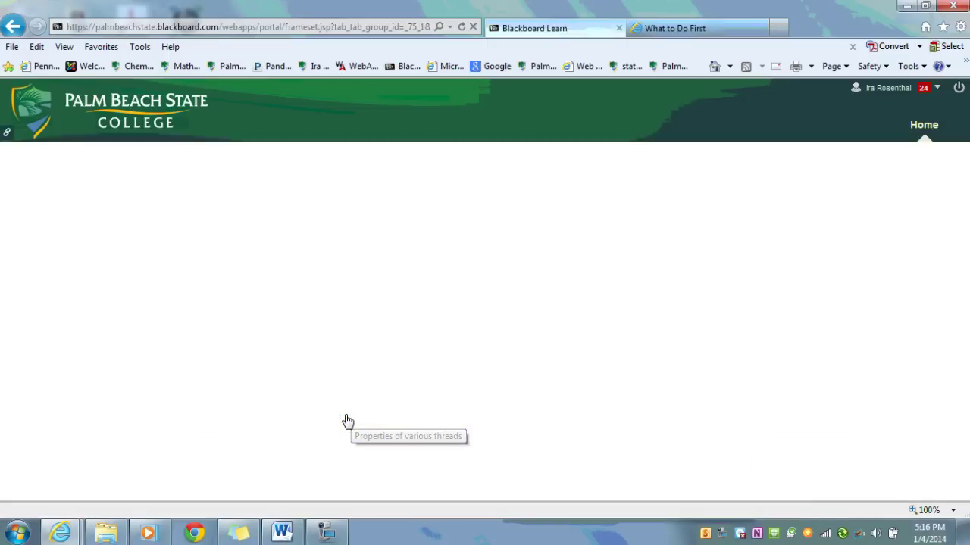
{"action": "scroll", "coordinate": [381, 368], "scroll_direction": "down", "scroll_amount": 7}
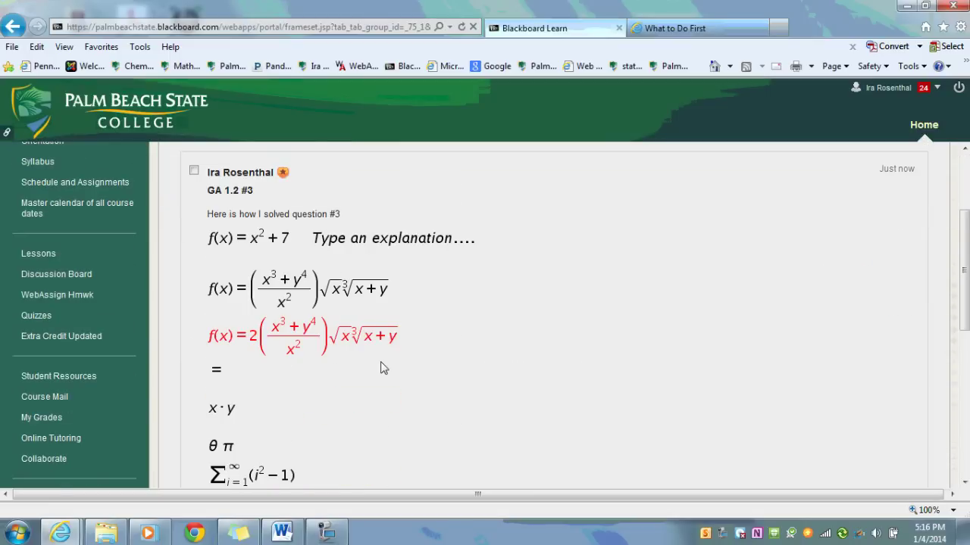
{"action": "scroll", "coordinate": [381, 368], "scroll_direction": "down", "scroll_amount": 2}
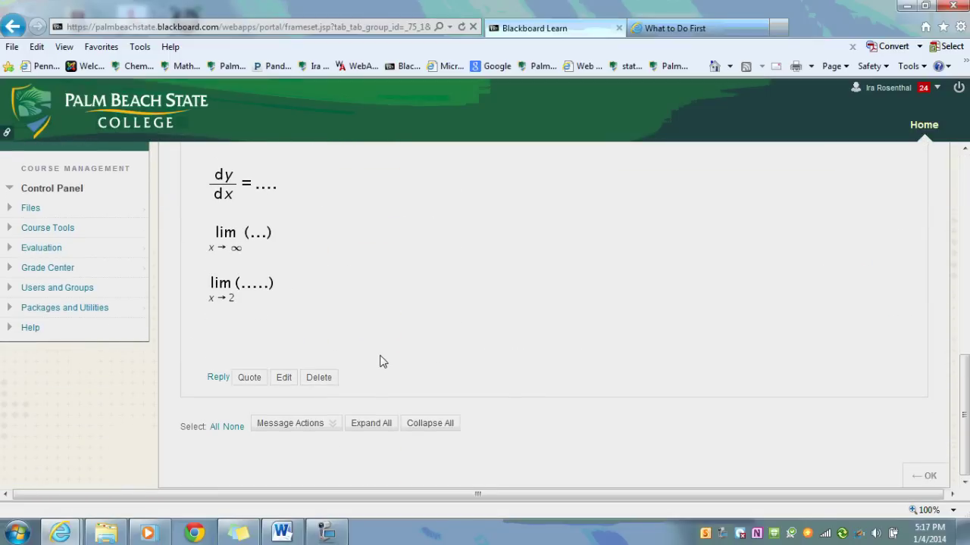
{"action": "scroll", "coordinate": [382, 361], "scroll_direction": "up", "scroll_amount": 8}
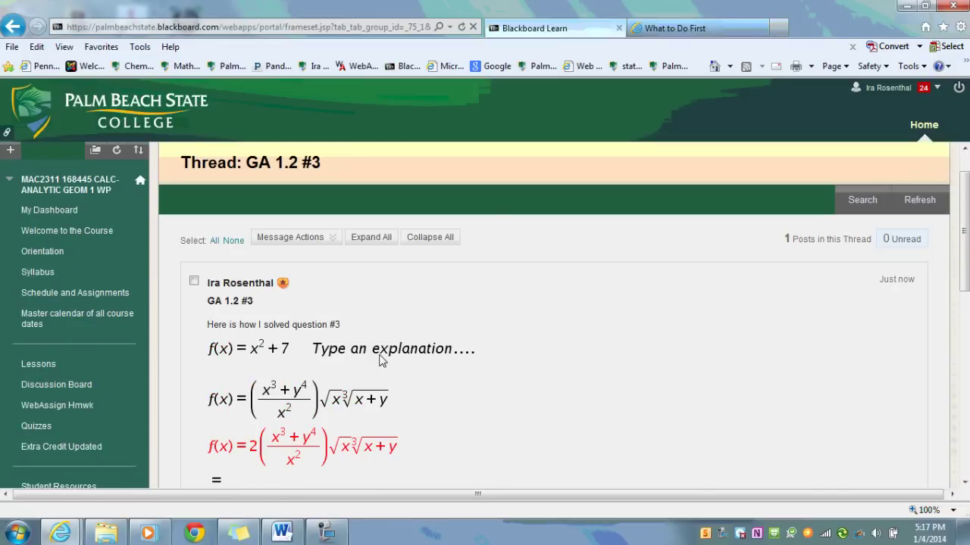
{"action": "scroll", "coordinate": [381, 361], "scroll_direction": "down", "scroll_amount": 6}
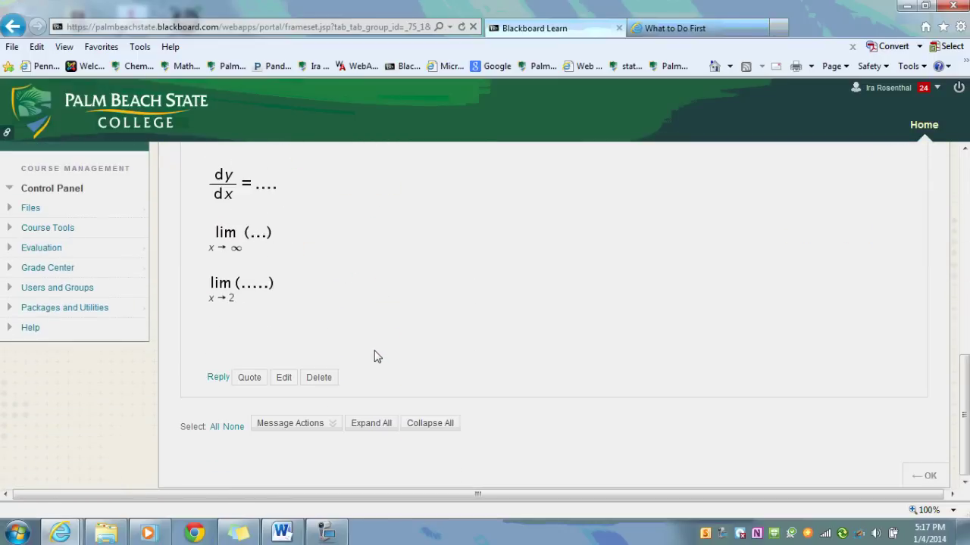
Edit the posted message: set the constant in the first expression to 9 and add an empty line below the opening sentence
{"action": "left_click", "coordinate": [288, 381]}
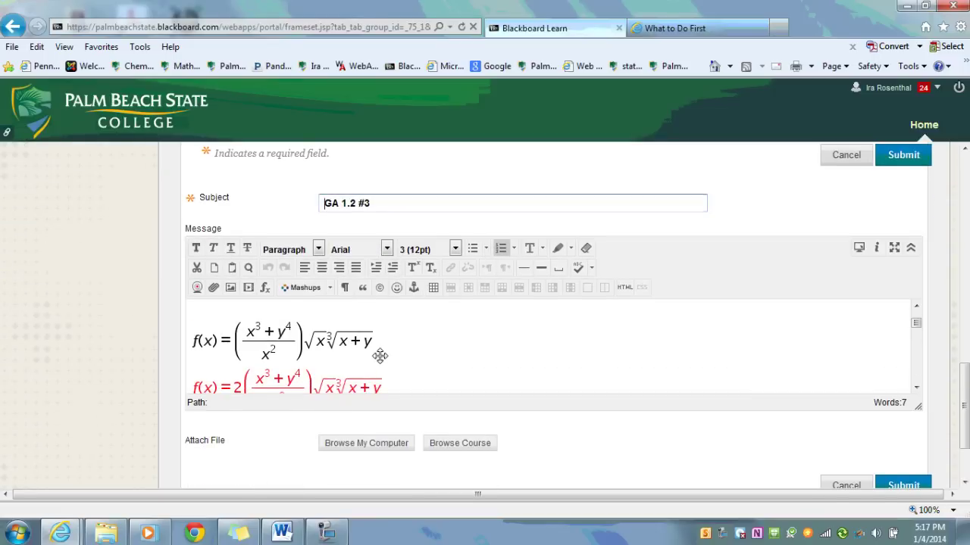
{"action": "left_click", "coordinate": [288, 349]}
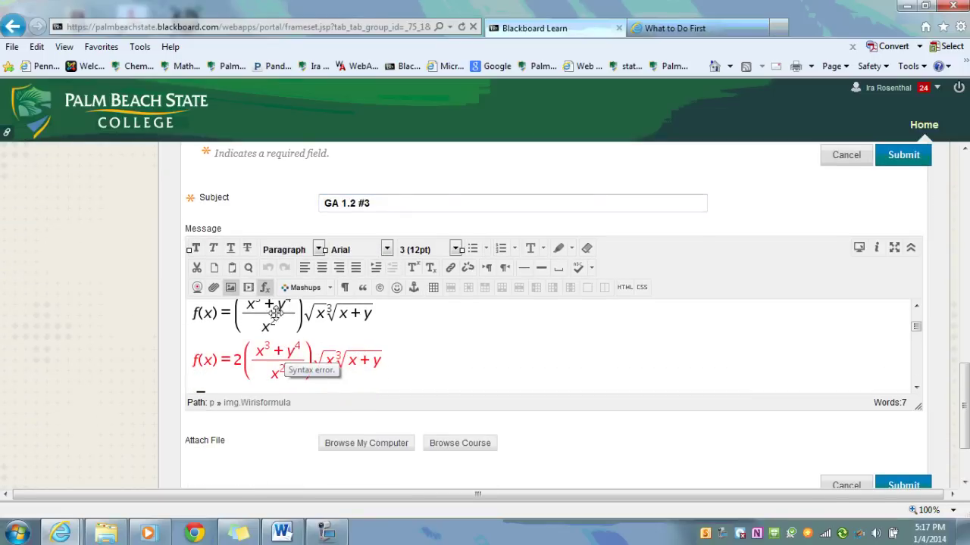
{"action": "left_click", "coordinate": [264, 287]}
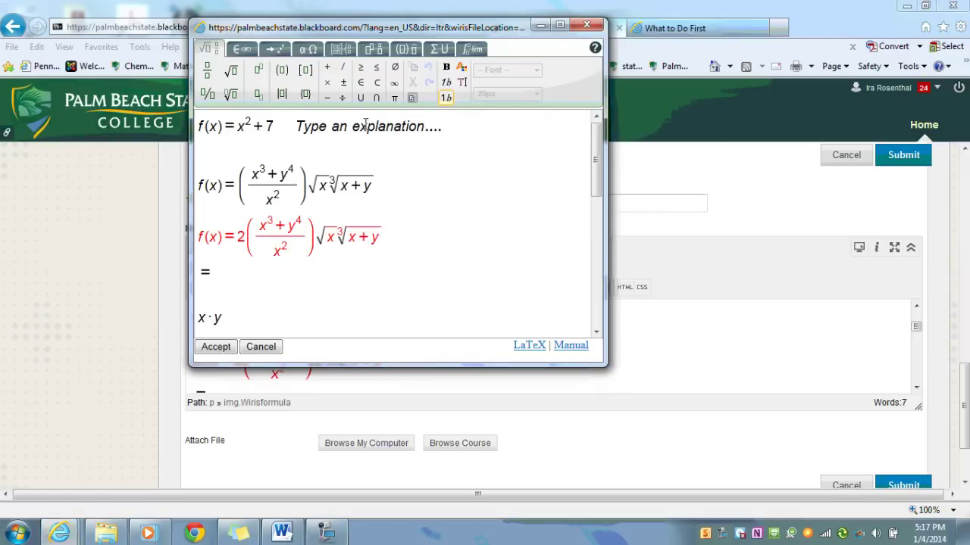
{"action": "left_click", "coordinate": [273, 123]}
{"action": "key", "text": "BackSpace"}
{"action": "type", "text": "9"}
{"action": "left_click", "coordinate": [219, 349]}
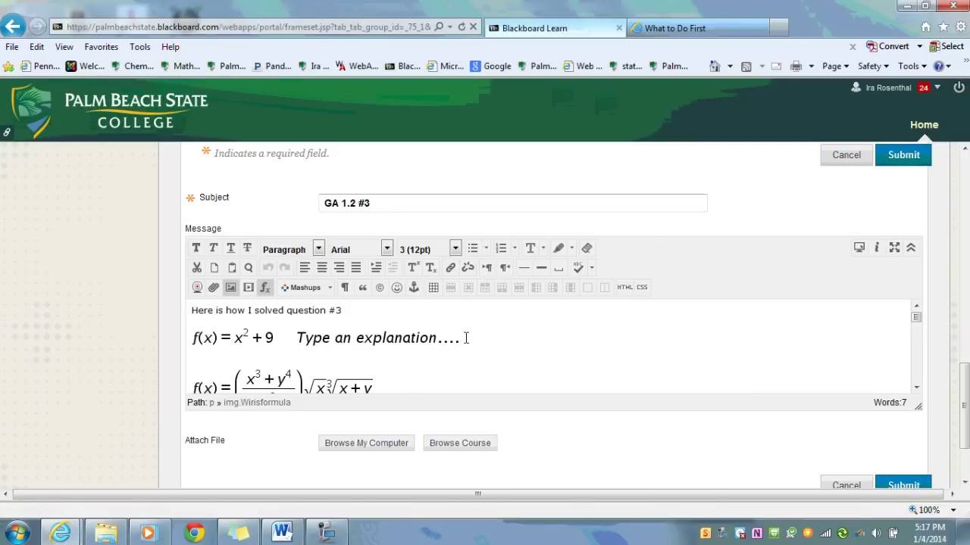
{"action": "left_click", "coordinate": [382, 314]}
{"action": "key", "text": "Return"}
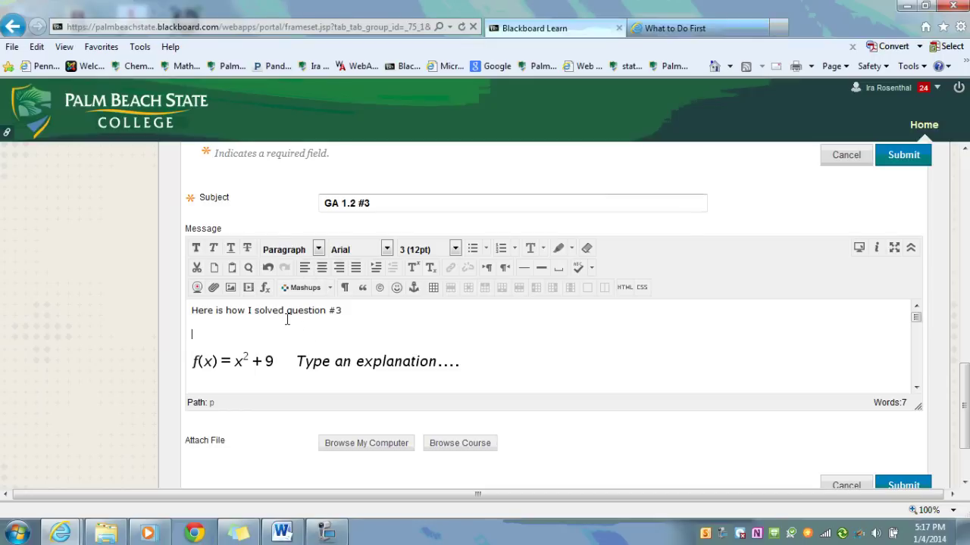
Look at the options for attaching a file from the computer to the message, and leave without choosing one
{"action": "left_click", "coordinate": [214, 292]}
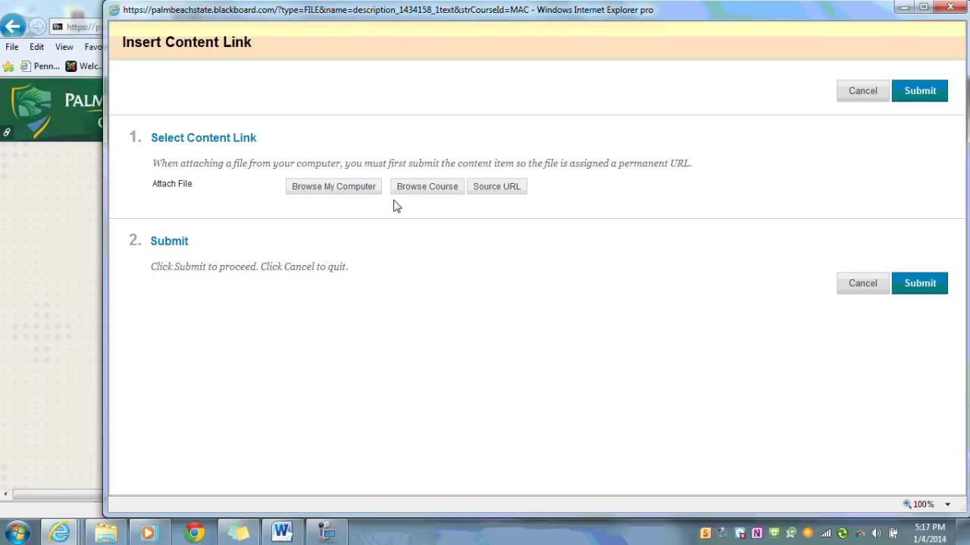
{"action": "left_click", "coordinate": [339, 194]}
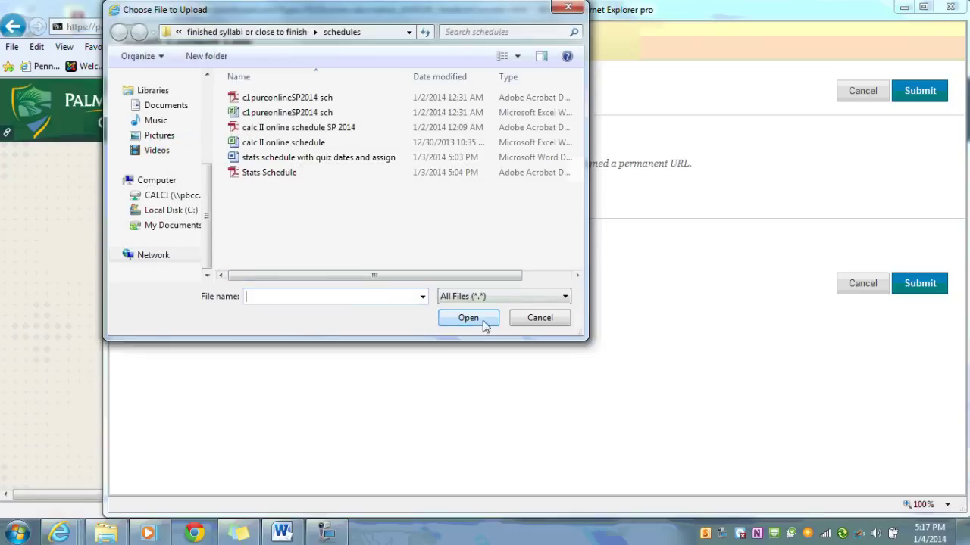
{"action": "left_click", "coordinate": [537, 322]}
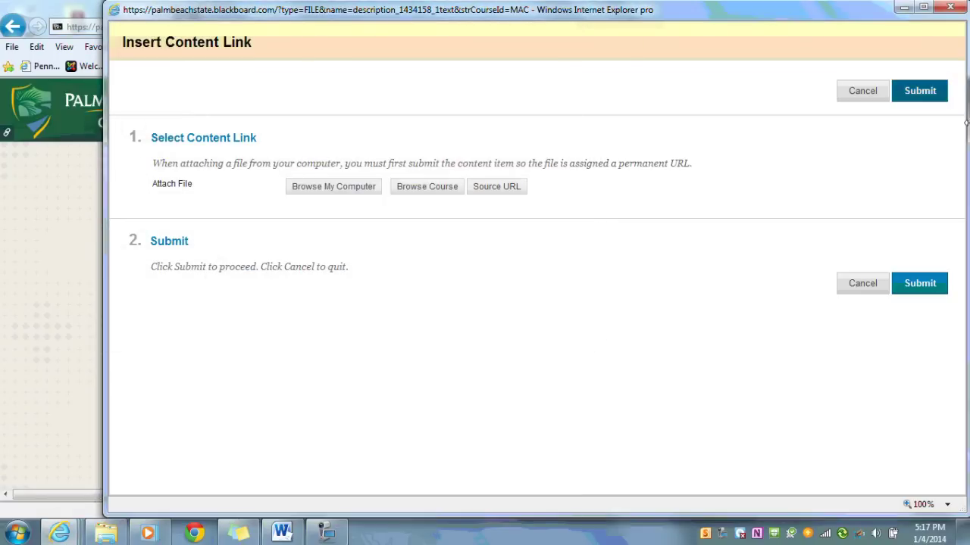
{"action": "left_click", "coordinate": [951, 9]}
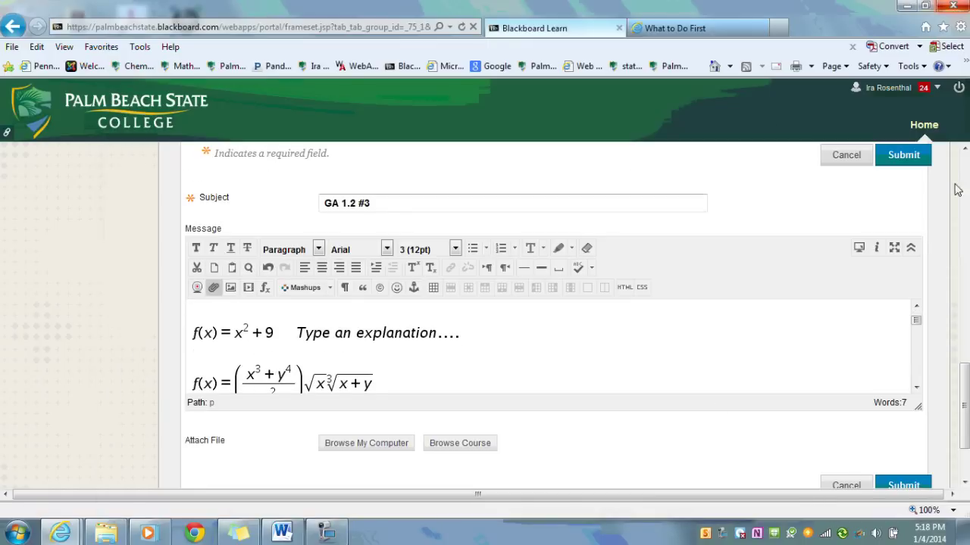
Submit the edited GA 1.2 #3 message
{"action": "left_click", "coordinate": [909, 163]}
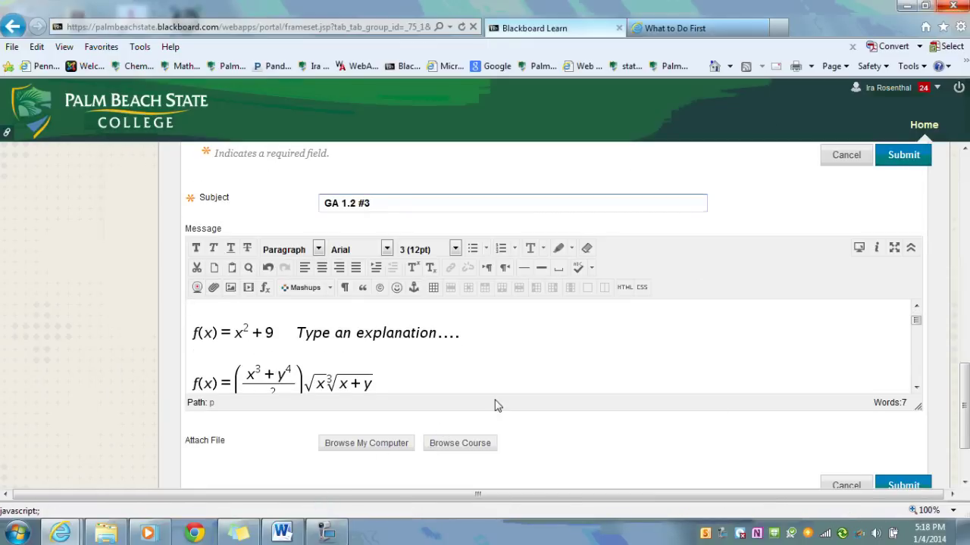
{"action": "left_click", "coordinate": [909, 161]}
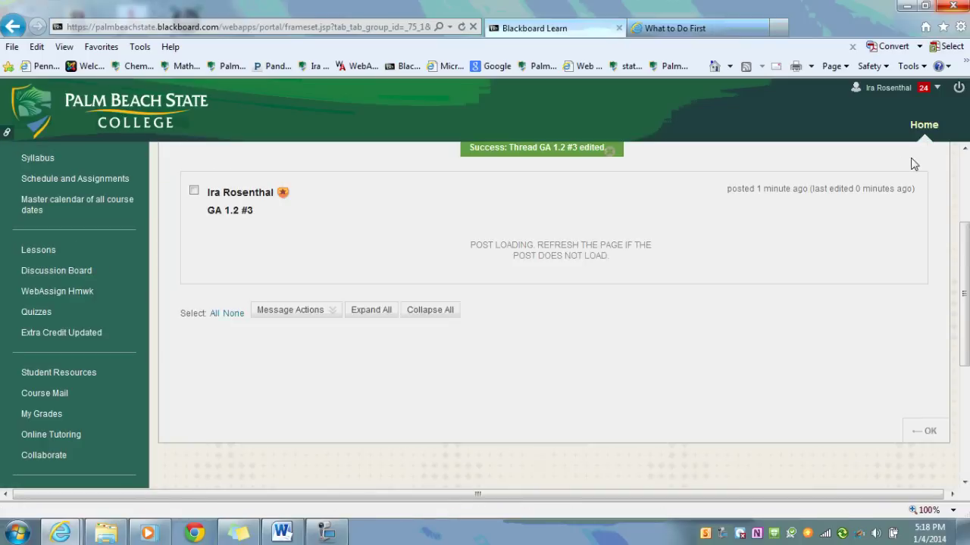